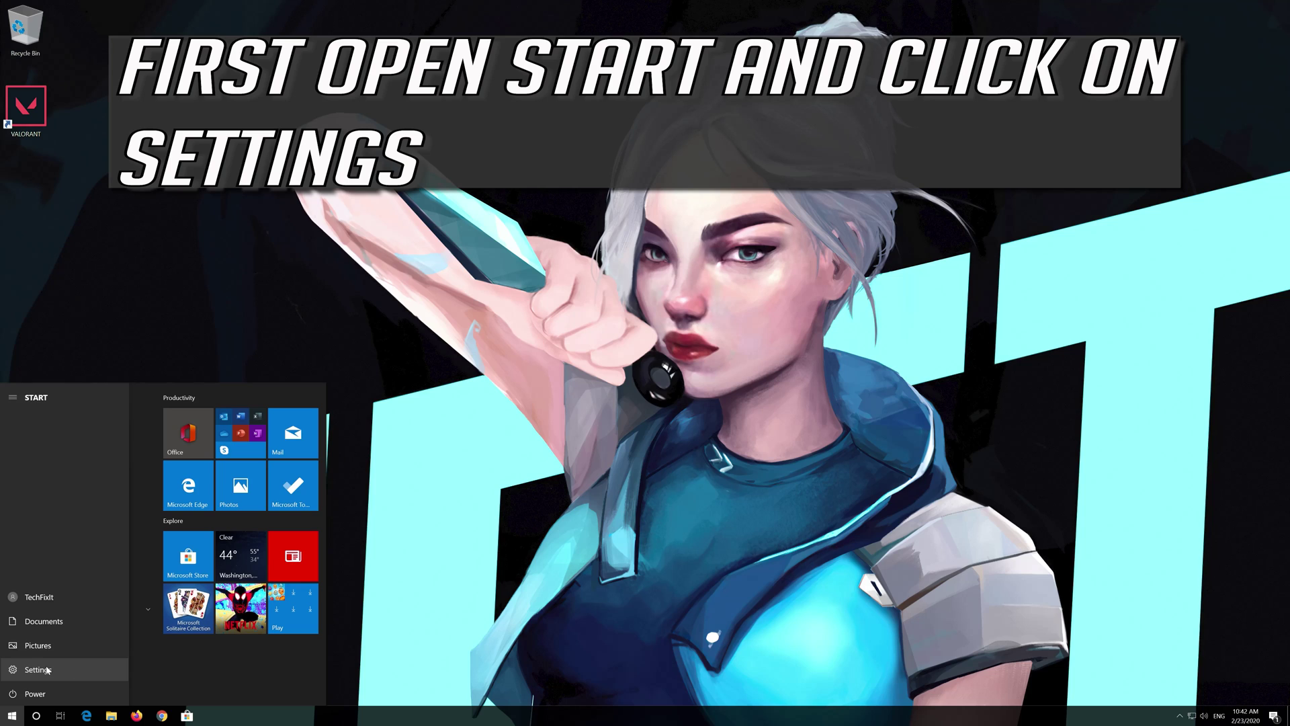
Launch Settings from the gear icon in the Start menu.
click(38, 669)
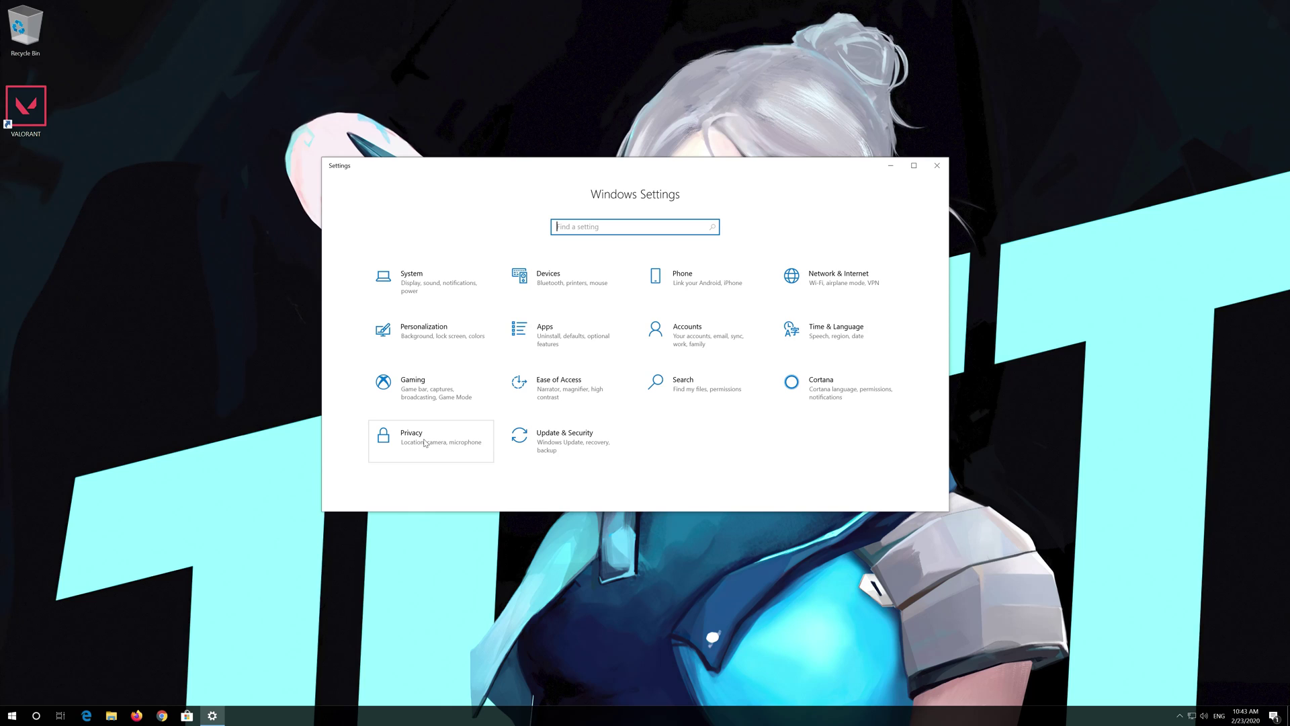
Switch on device-wide microphone access under Privacy > Microphone.
click(424, 442)
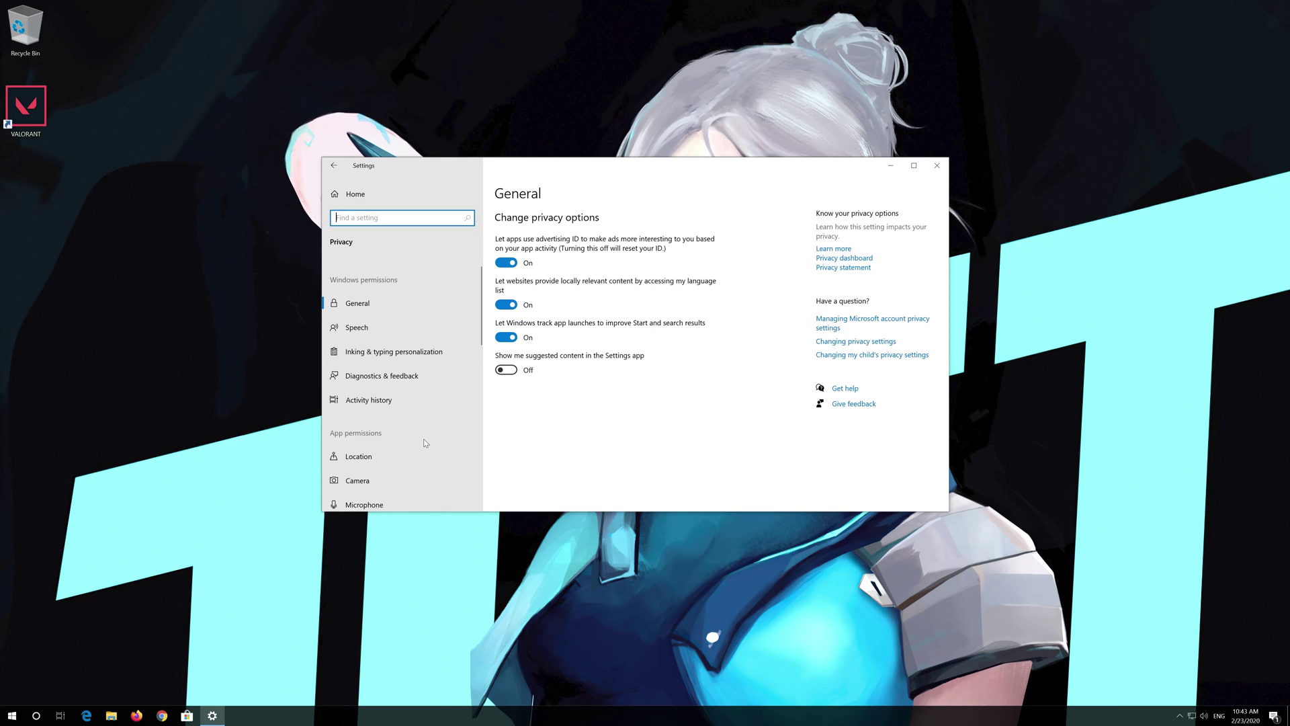
scroll(421, 437, down, 2)
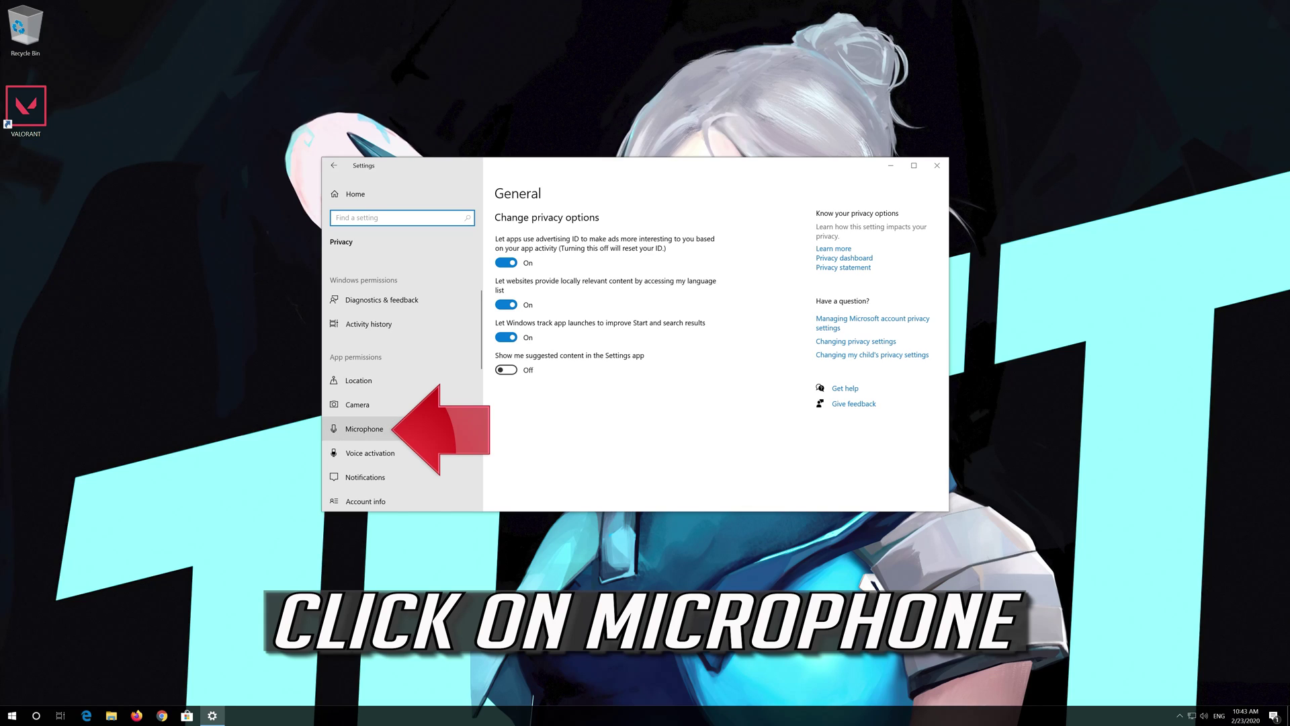
click(356, 433)
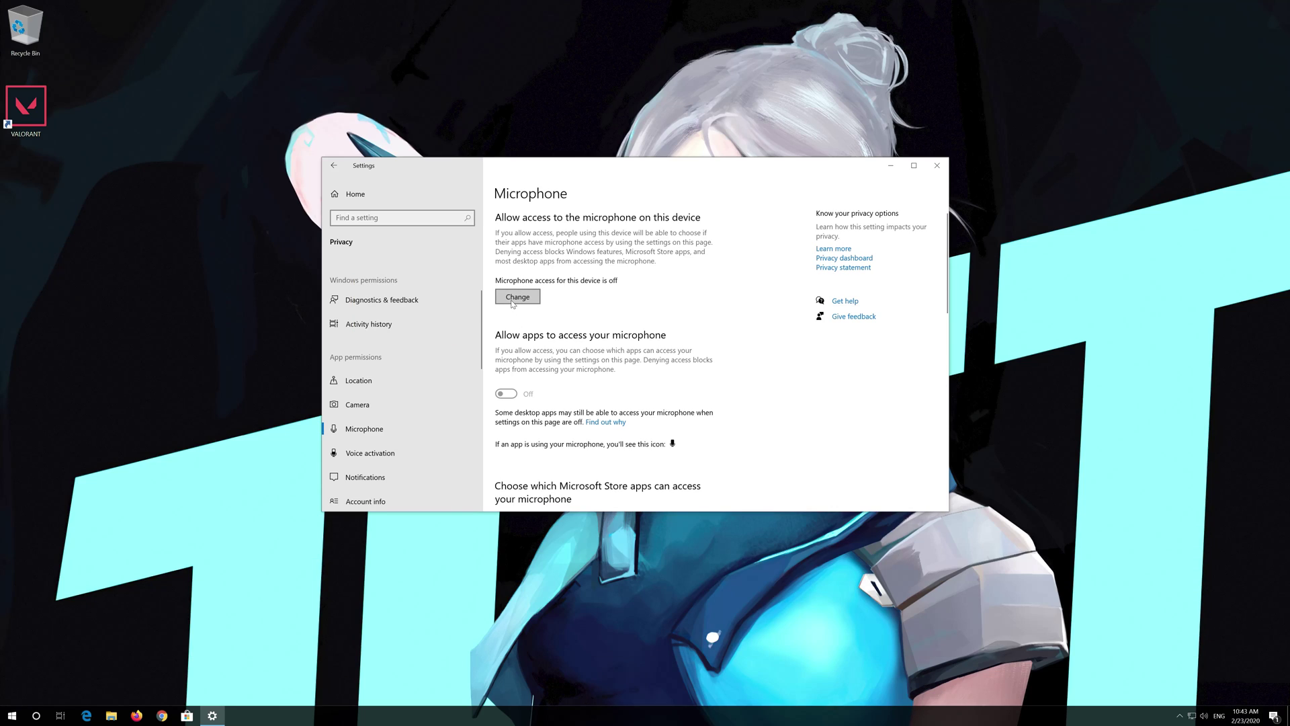
click(512, 303)
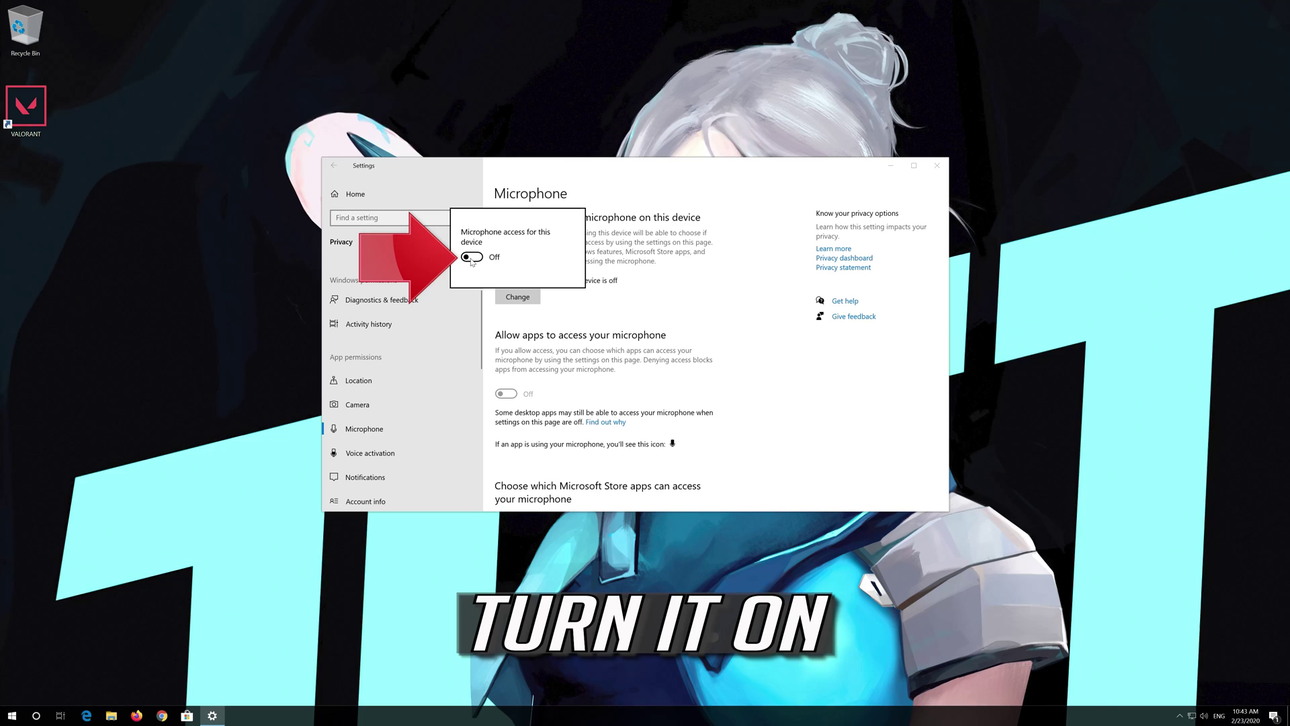
click(472, 258)
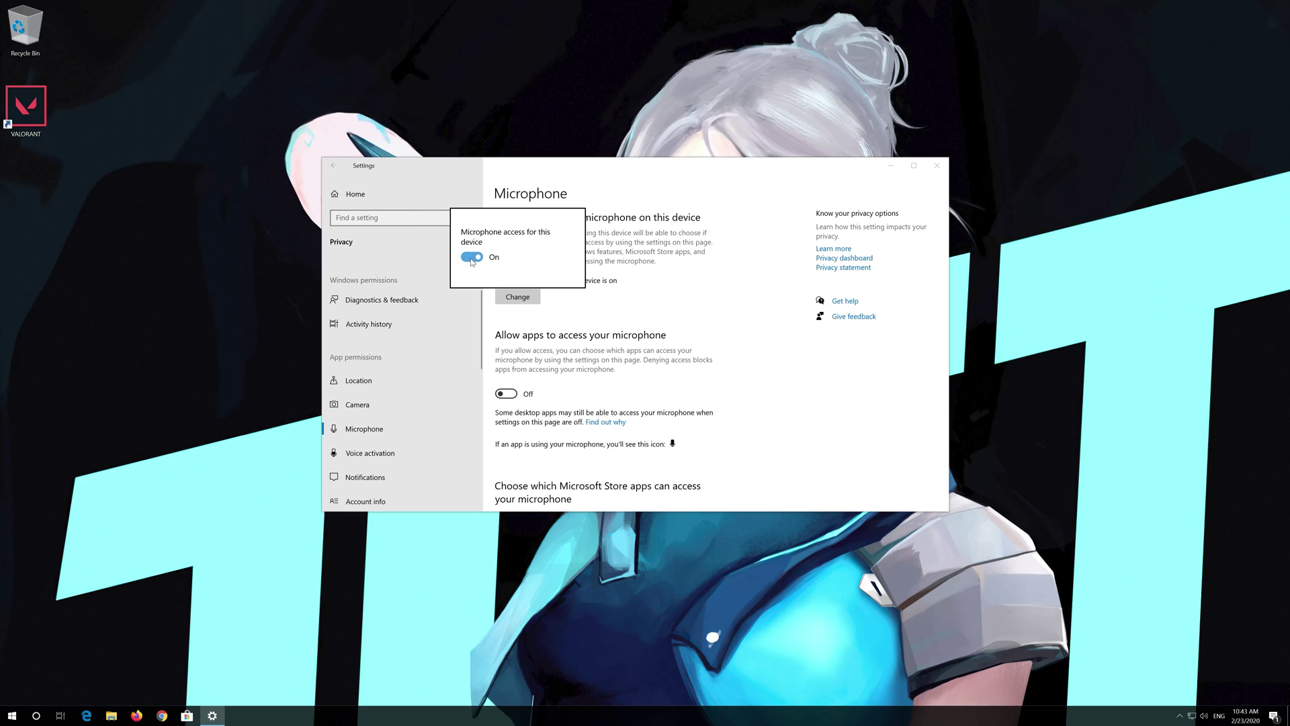
click(565, 338)
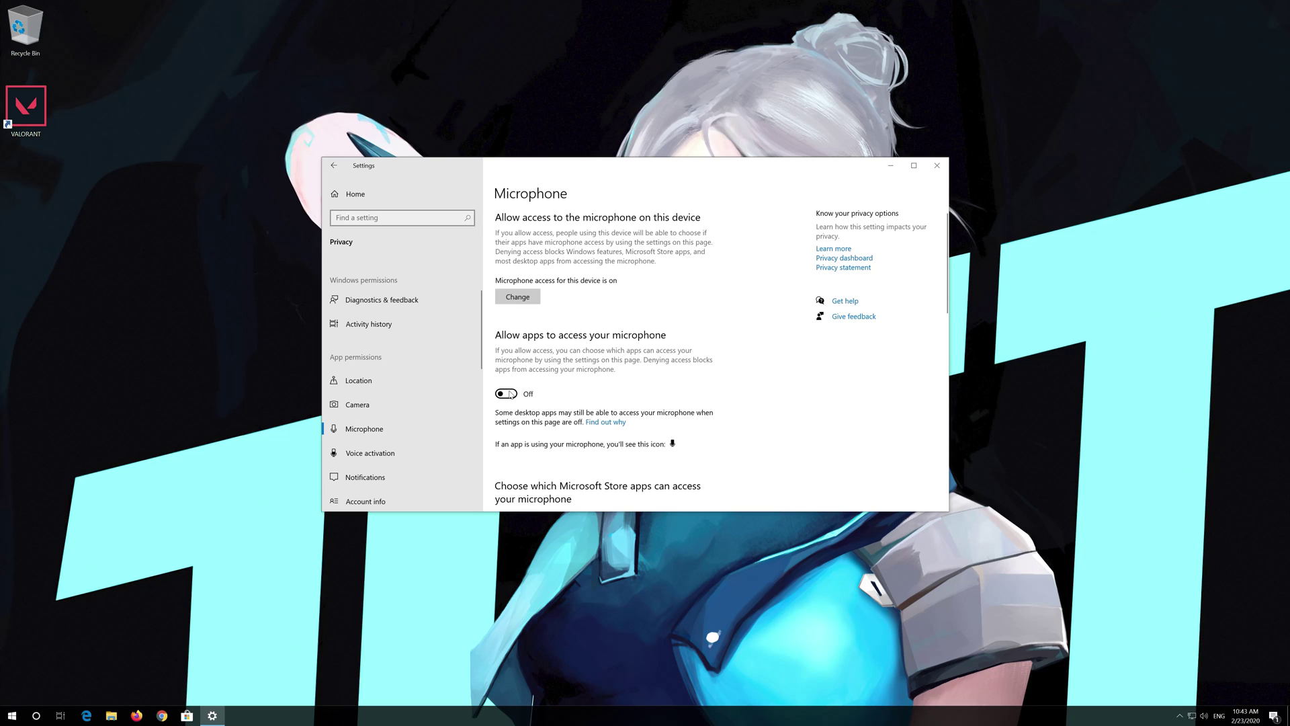
Turn on 'Allow apps to access your microphone'.
click(510, 394)
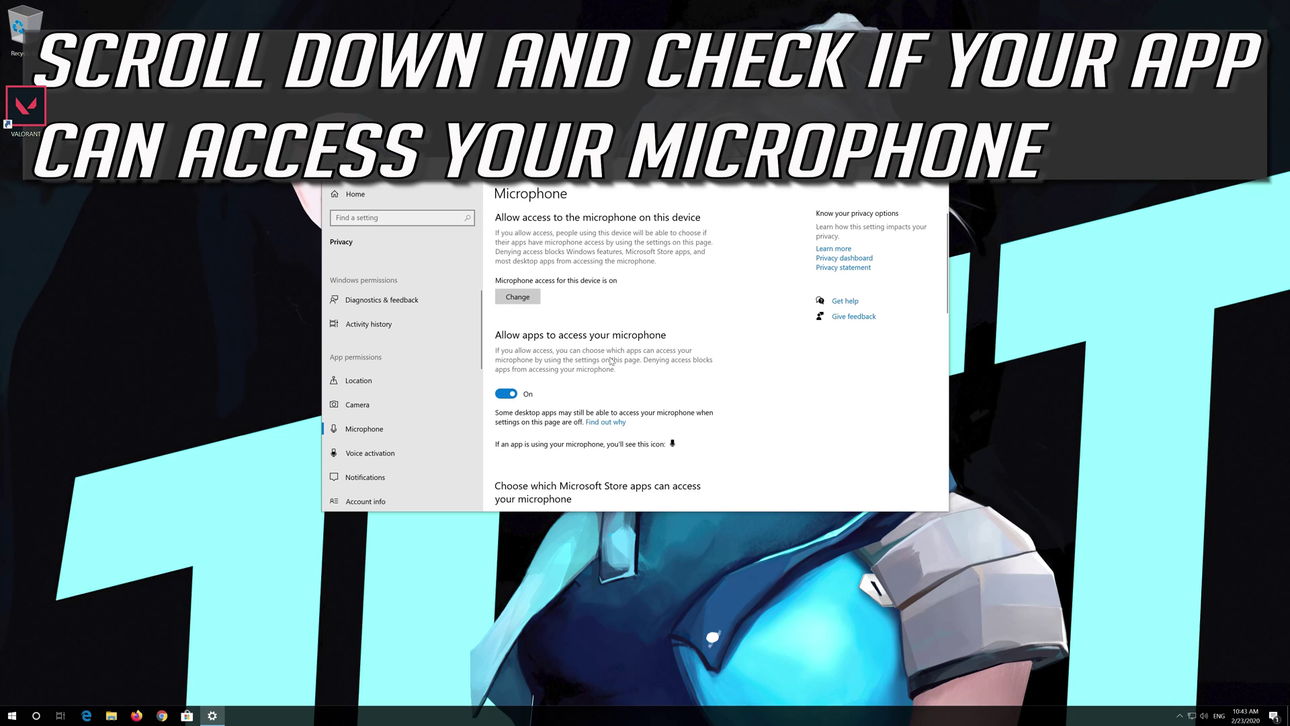
scroll(612, 361, down, 2)
scroll(612, 362, down, 2)
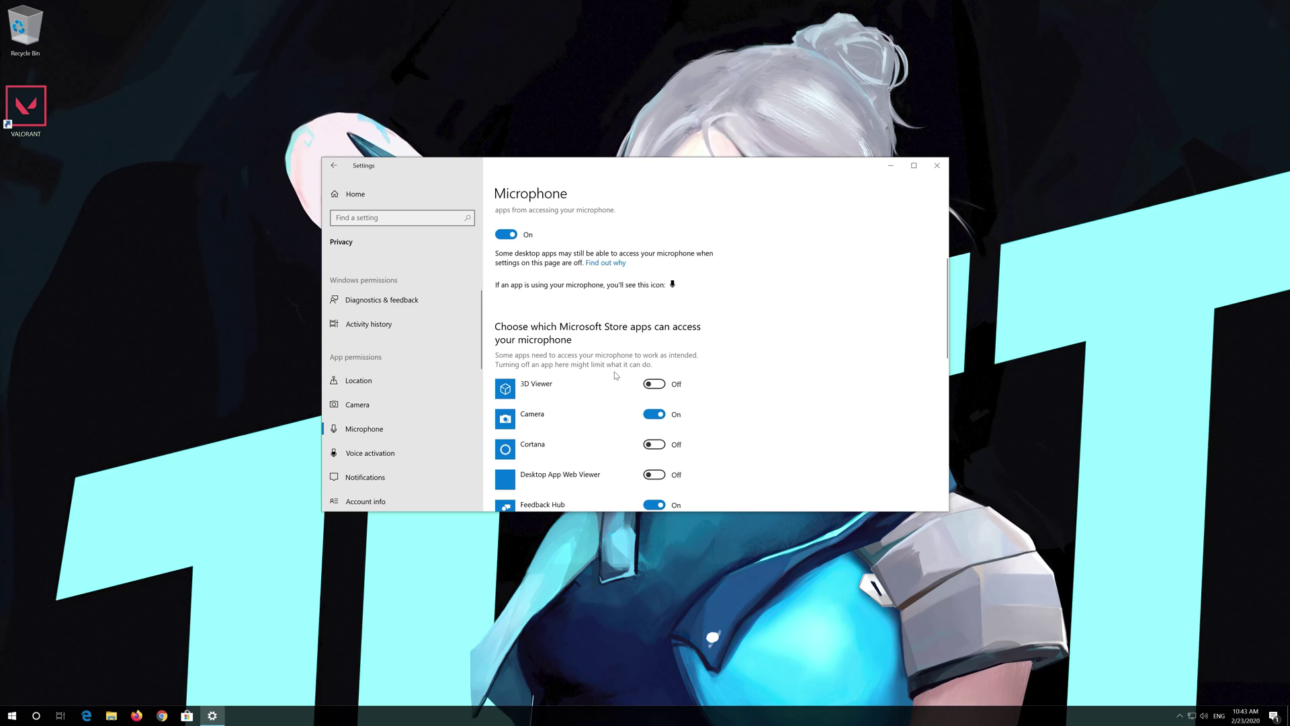
scroll(616, 375, down, 1)
scroll(616, 375, down, 1)
scroll(616, 375, down, 1)
scroll(590, 331, down, 2)
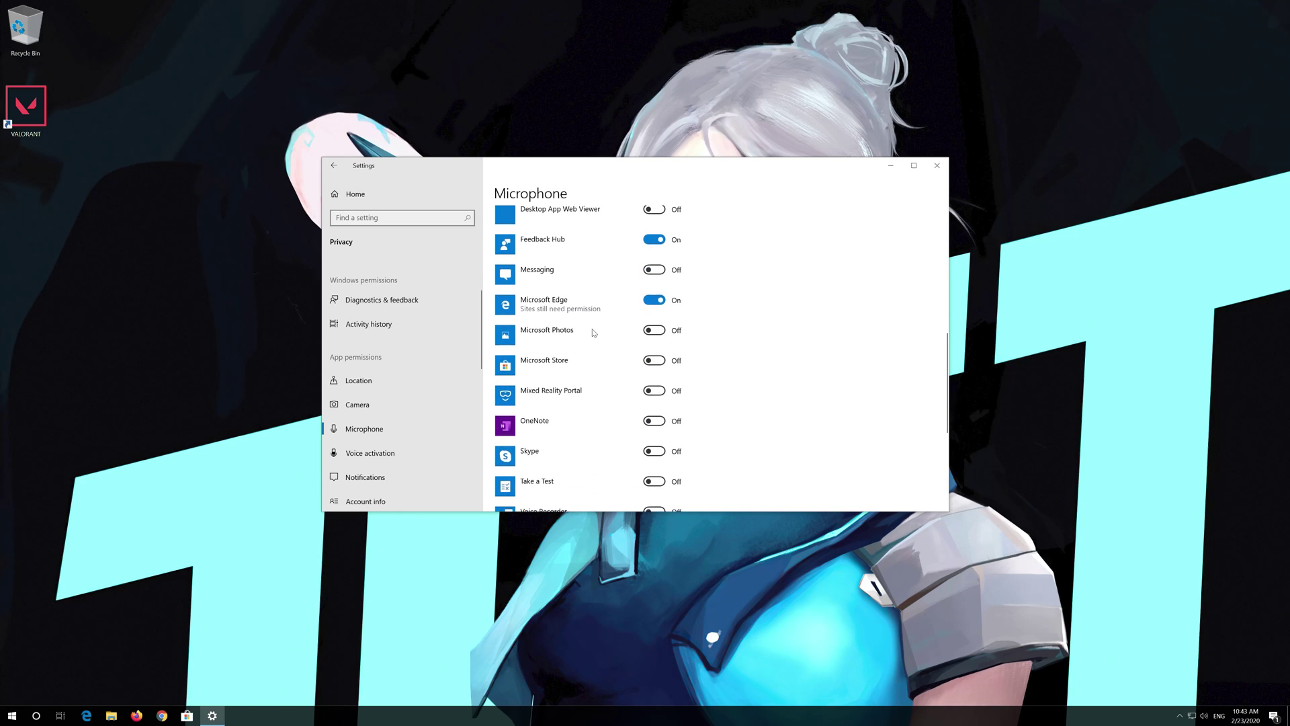
scroll(588, 327, down, 1)
scroll(588, 327, down, 2)
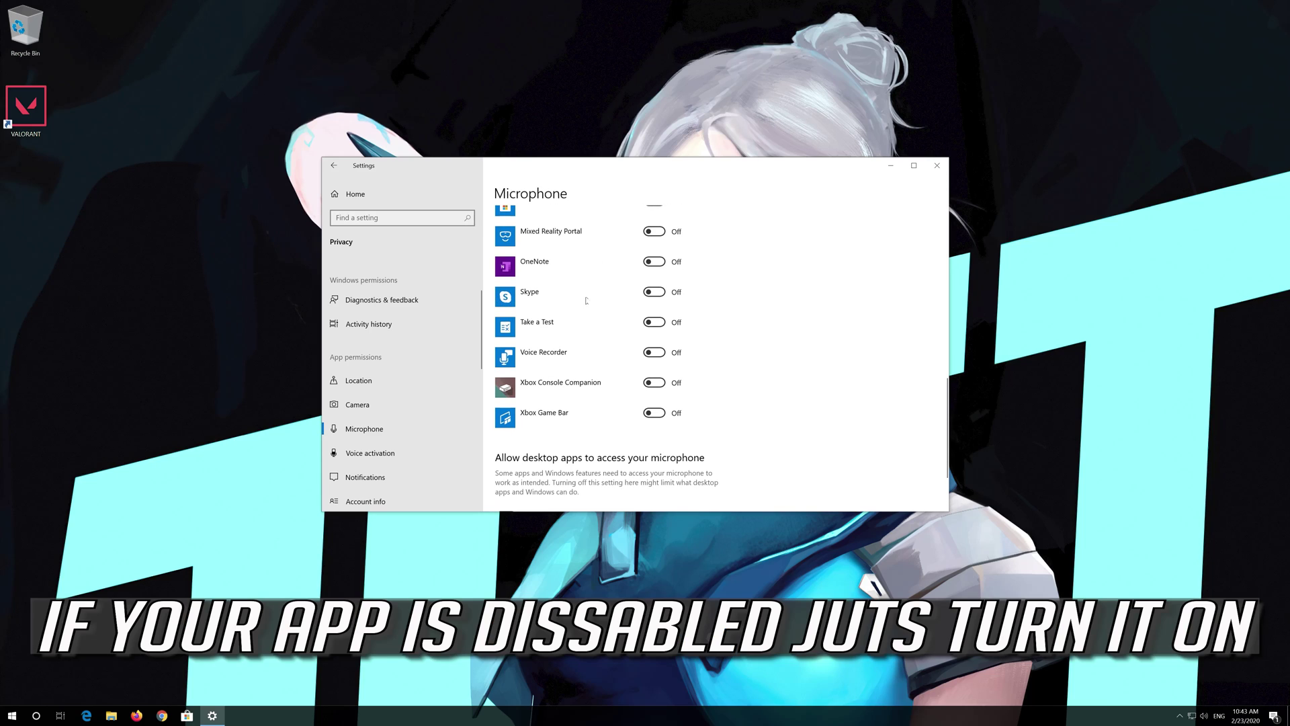
Grant microphone access to Skype, Voice Recorder and desktop apps.
click(656, 294)
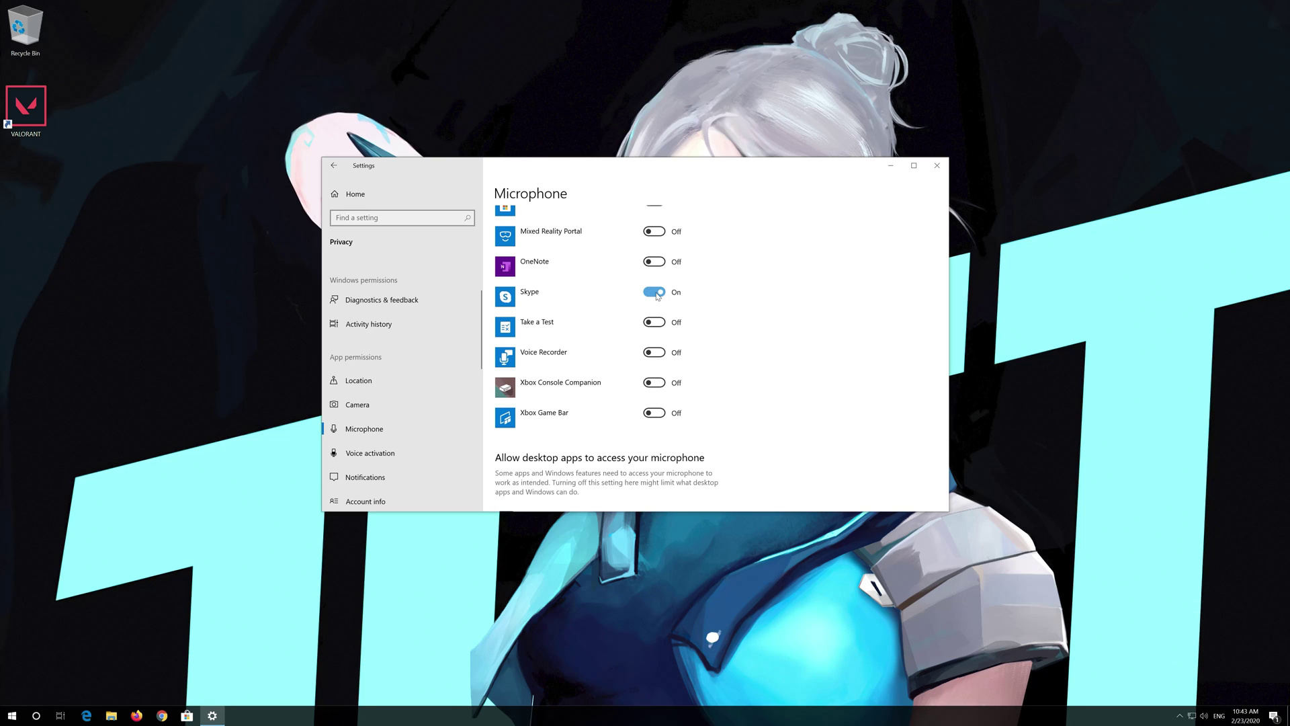
click(654, 352)
scroll(703, 353, down, 2)
scroll(703, 353, down, 1)
scroll(605, 403, up, 1)
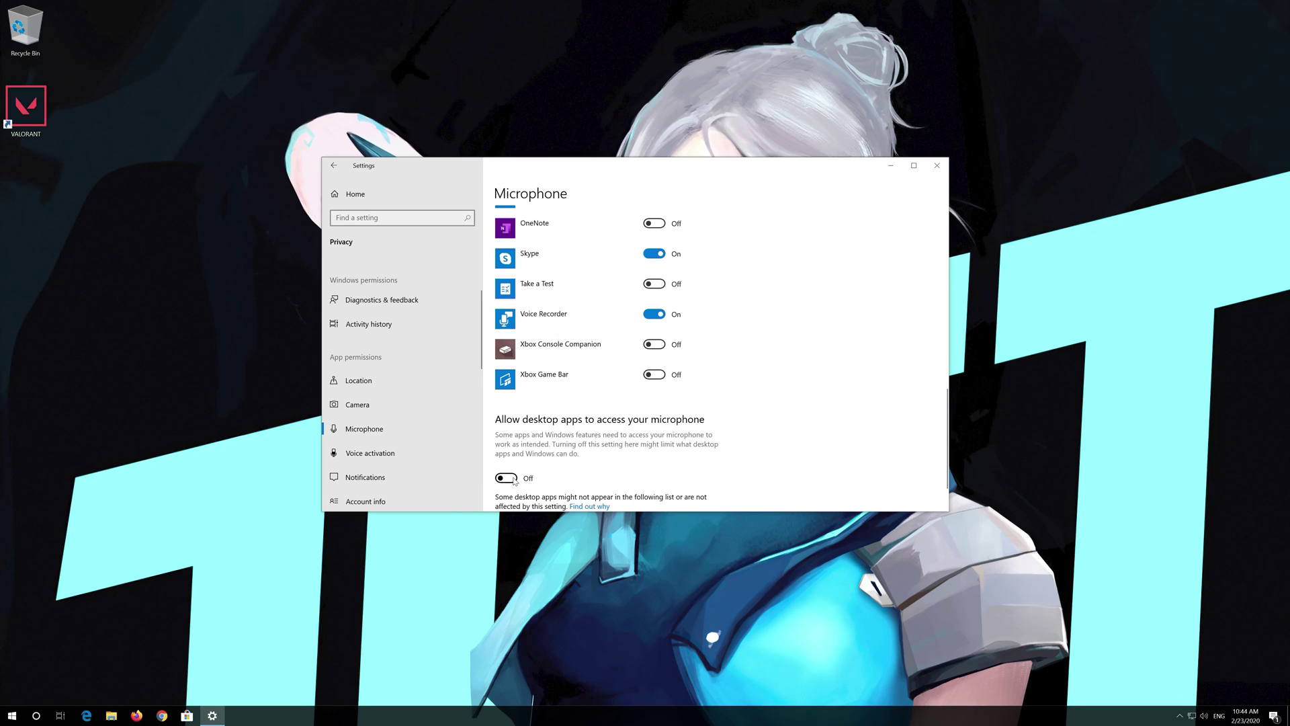
click(514, 478)
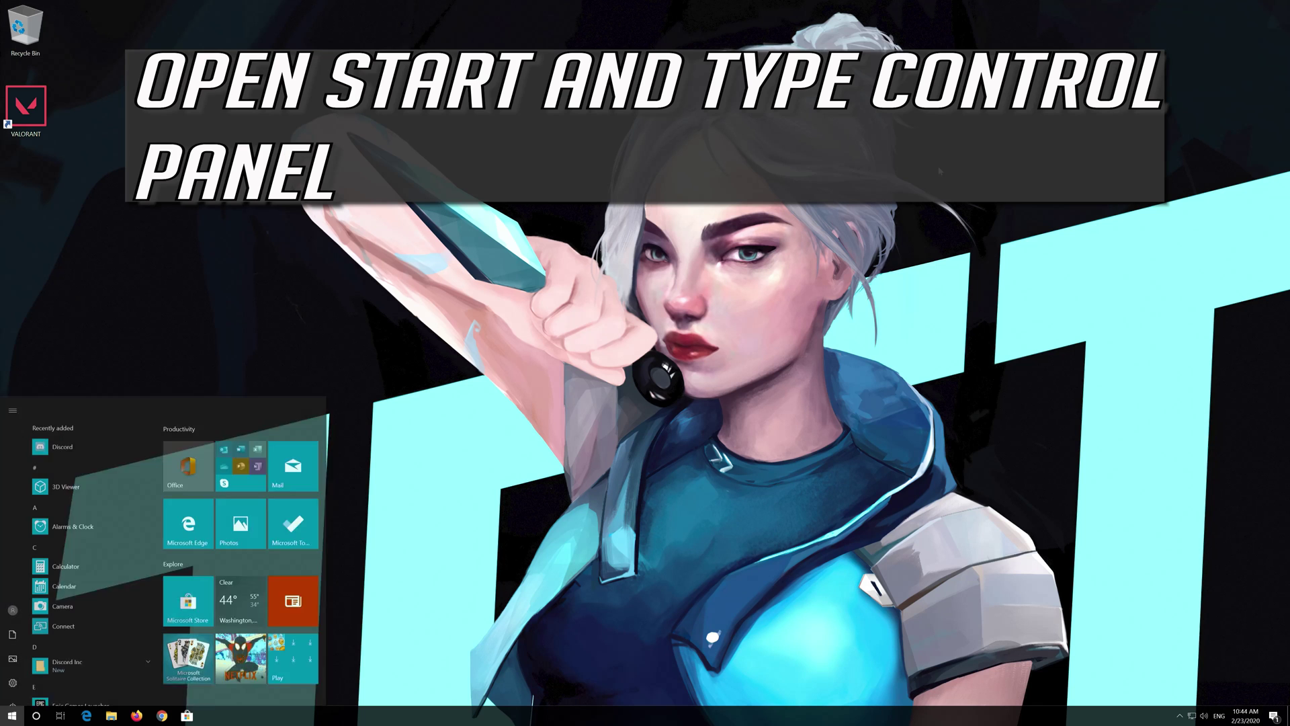
Search 'control panel' from Start and open Control Panel.
text(control )
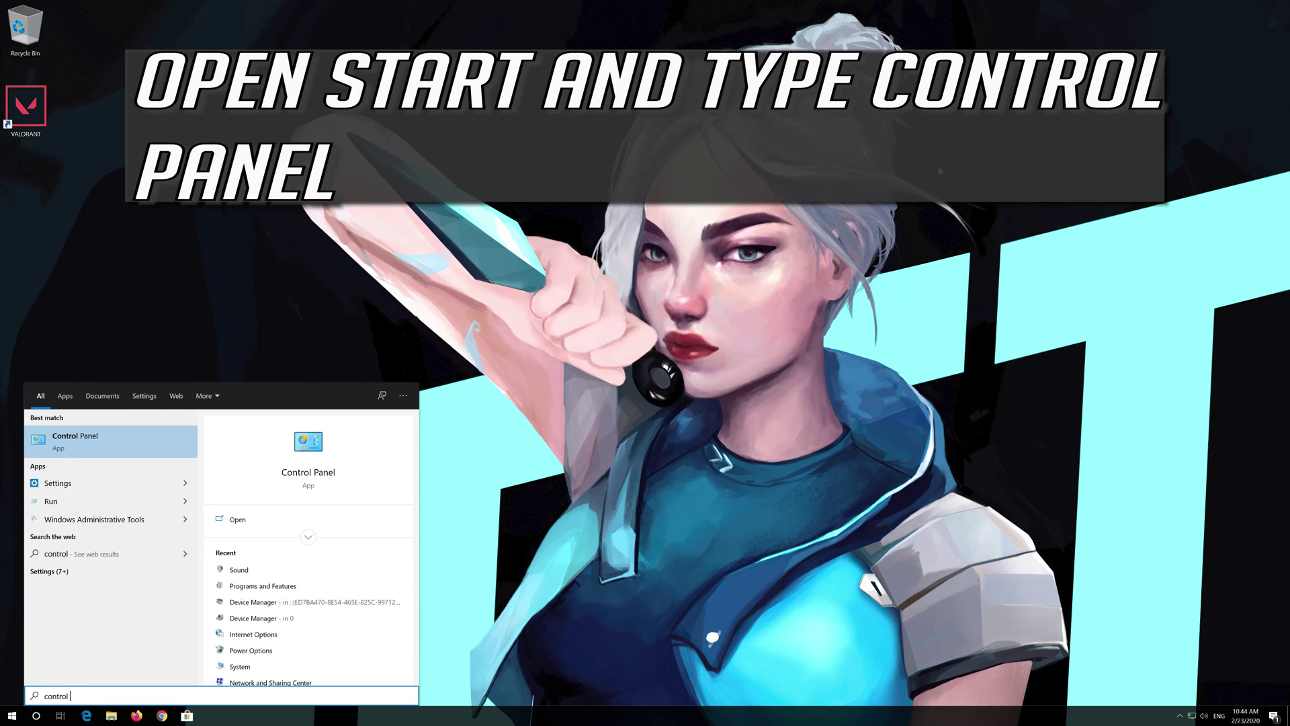
text(panel)
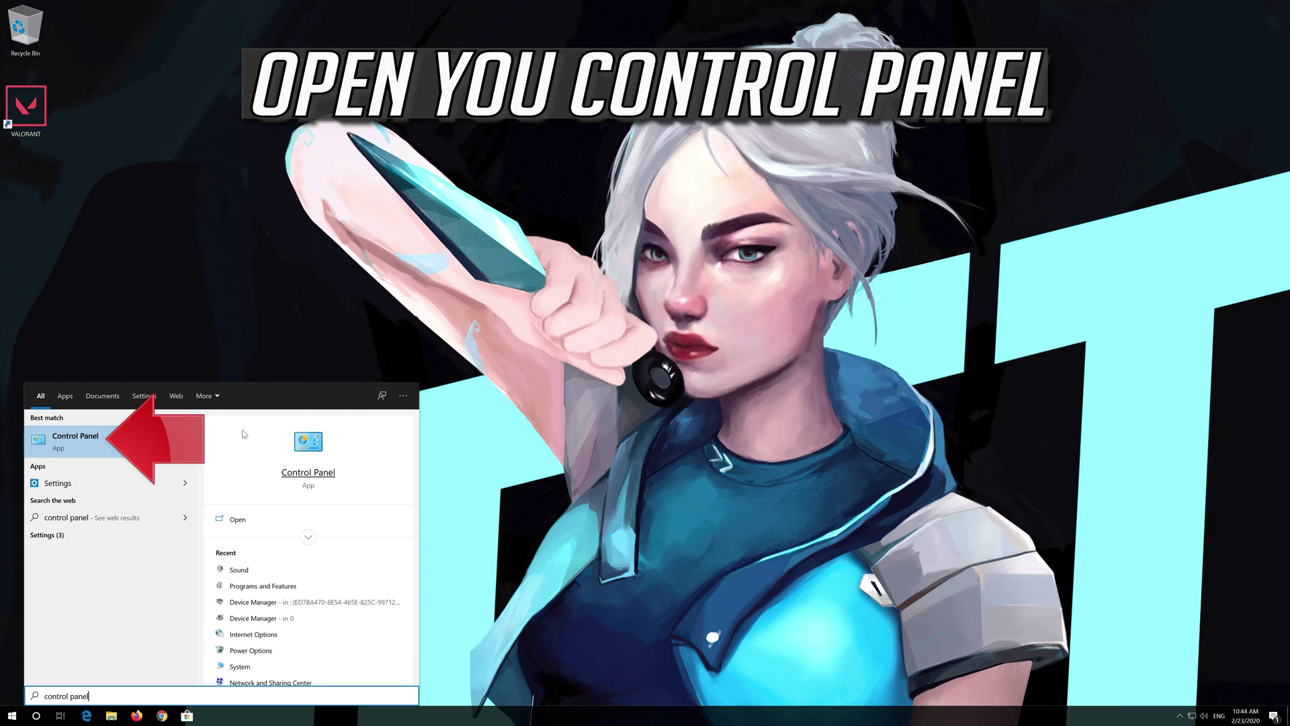
click(90, 441)
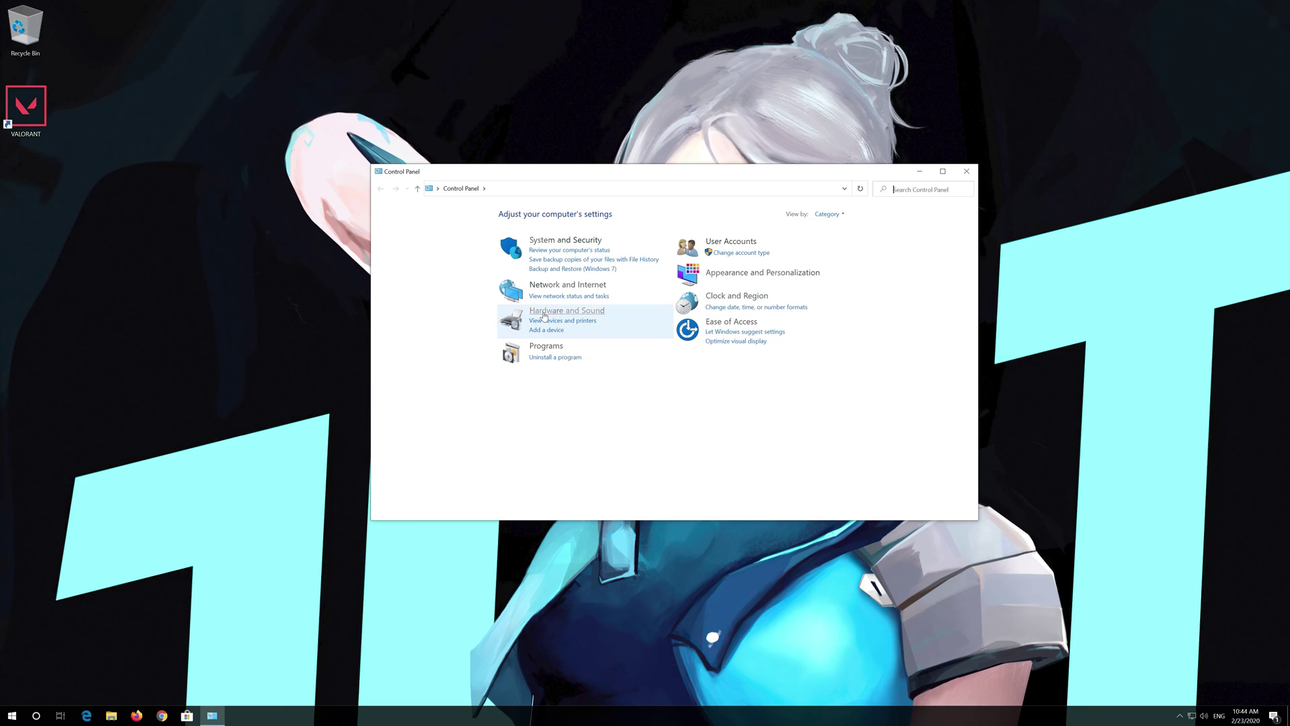
Open the Sound dialog under Hardware and Sound, centre it, and show recording devices.
click(544, 313)
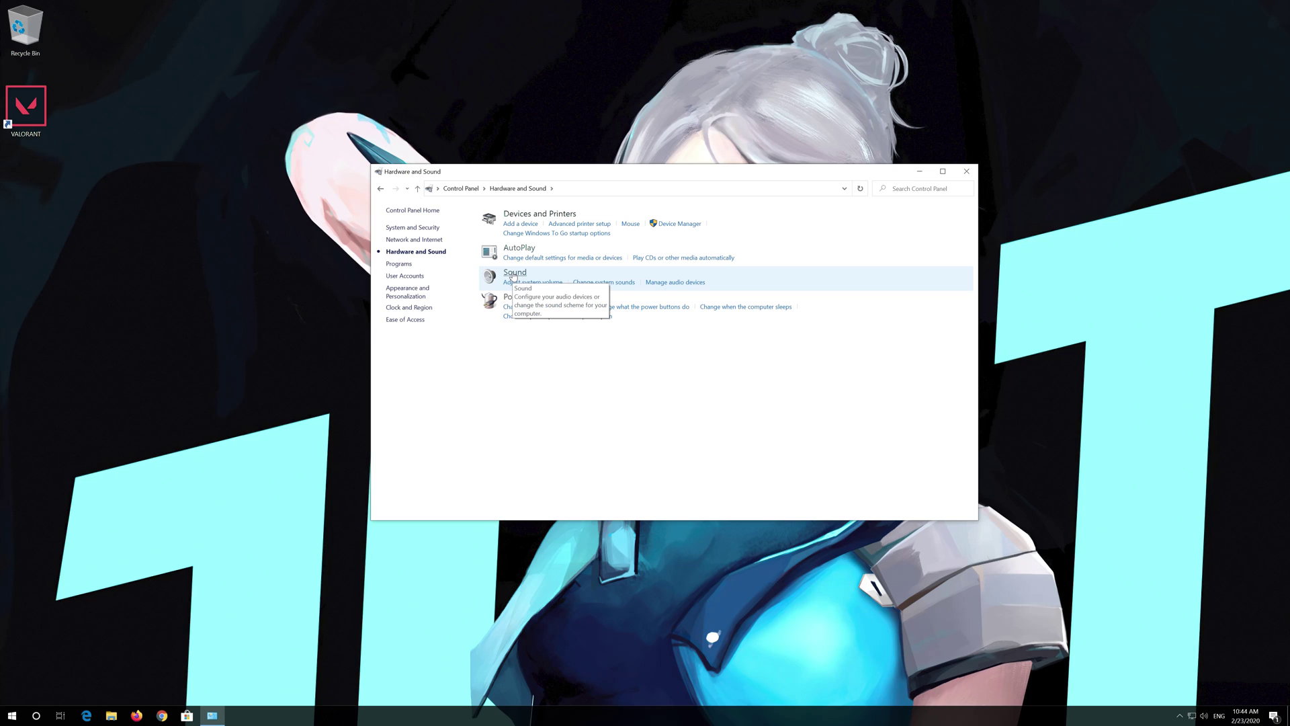
click(513, 273)
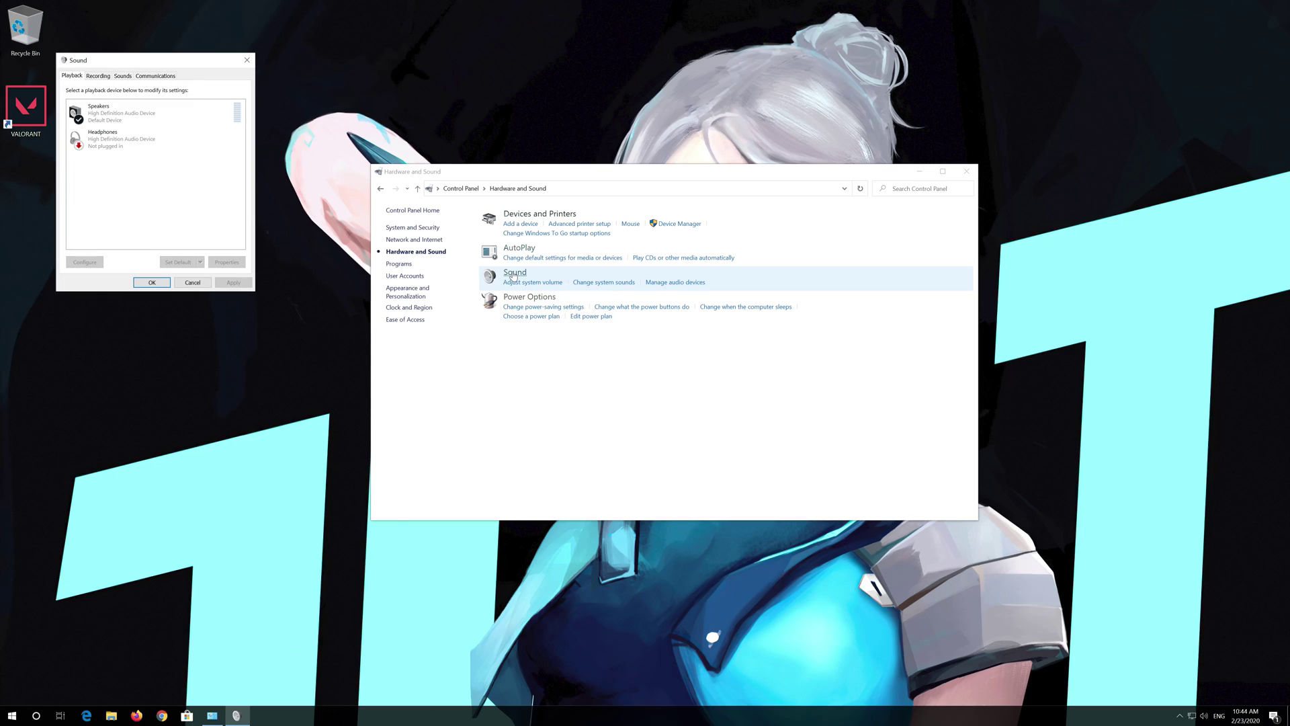
drag(144, 67, 590, 195)
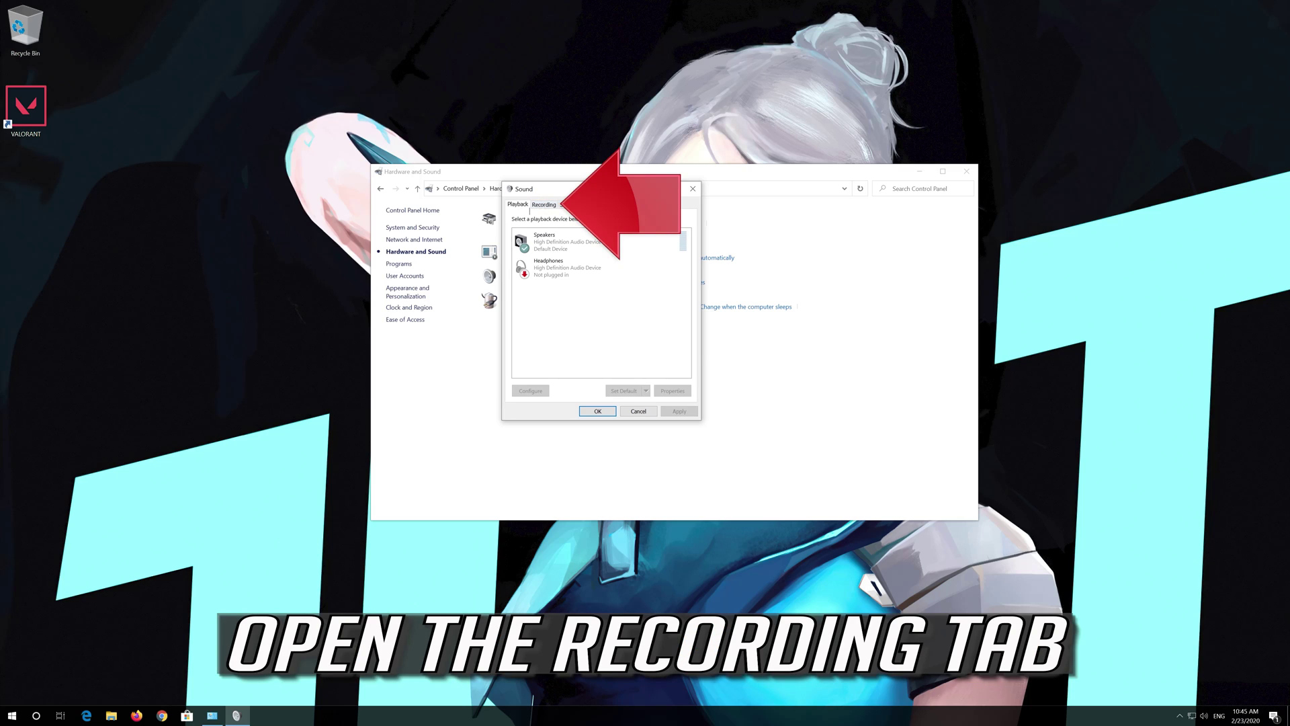
click(546, 205)
Select Microphone in the Recording list and bring up its context menu.
click(549, 238)
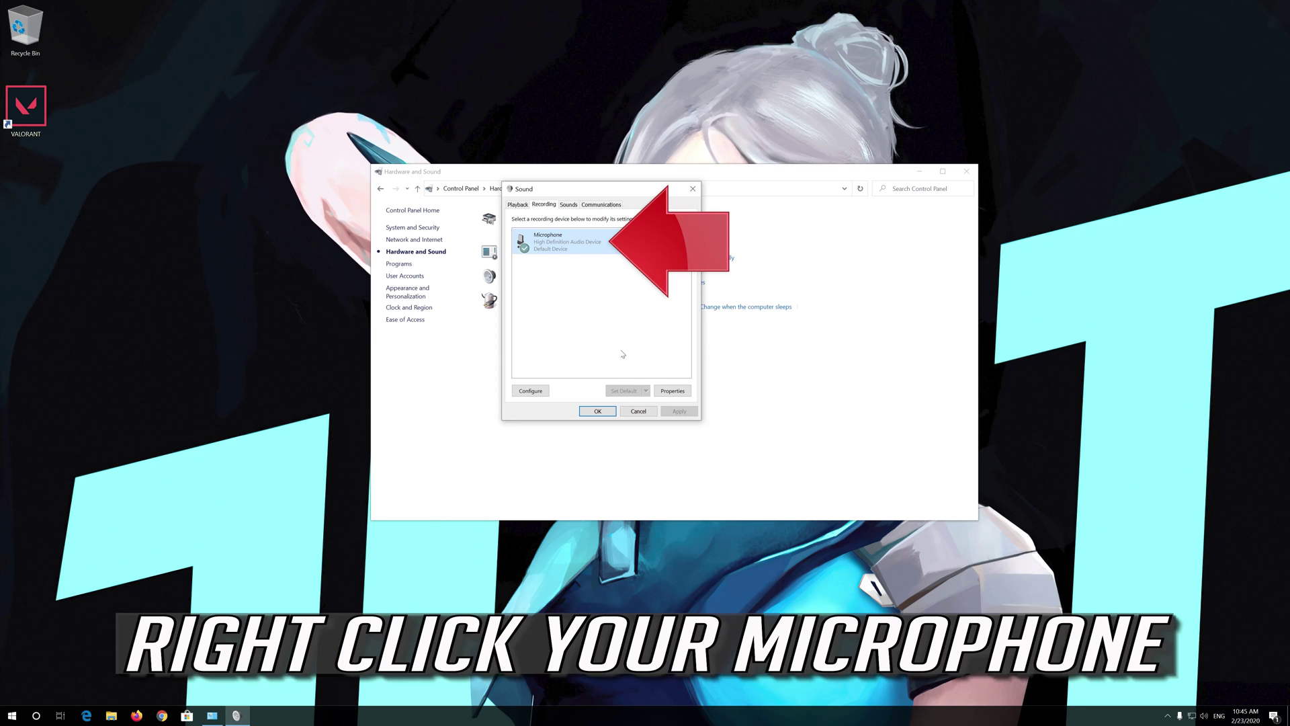
right_click(574, 246)
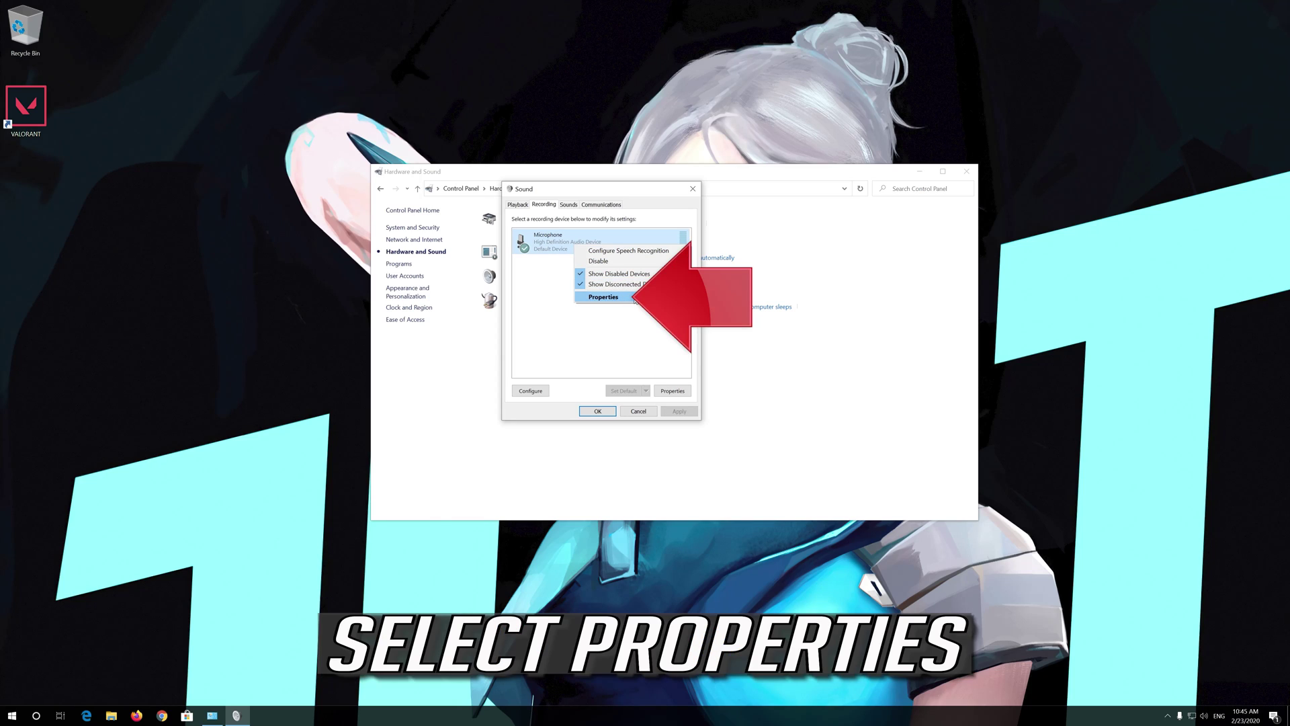
Raise the Microphone level from 7 to 76 in its Properties and save.
click(635, 298)
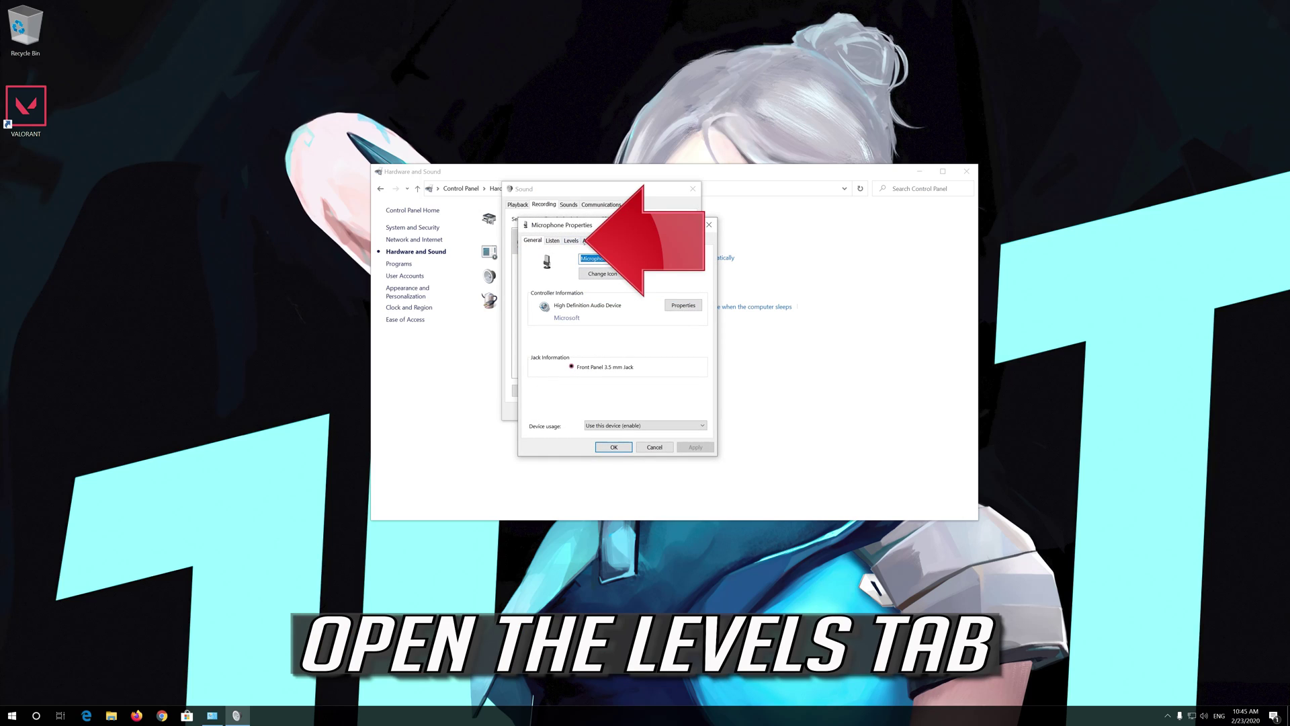
click(570, 241)
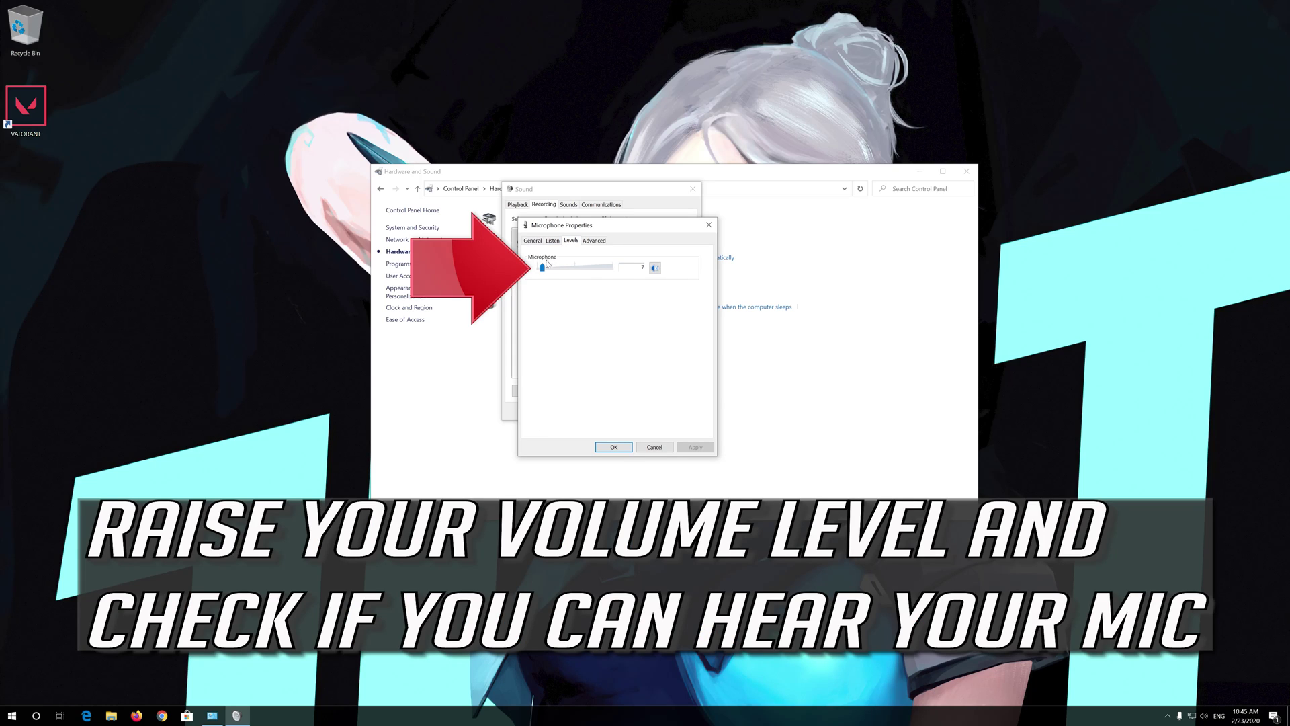
drag(545, 272, 597, 273)
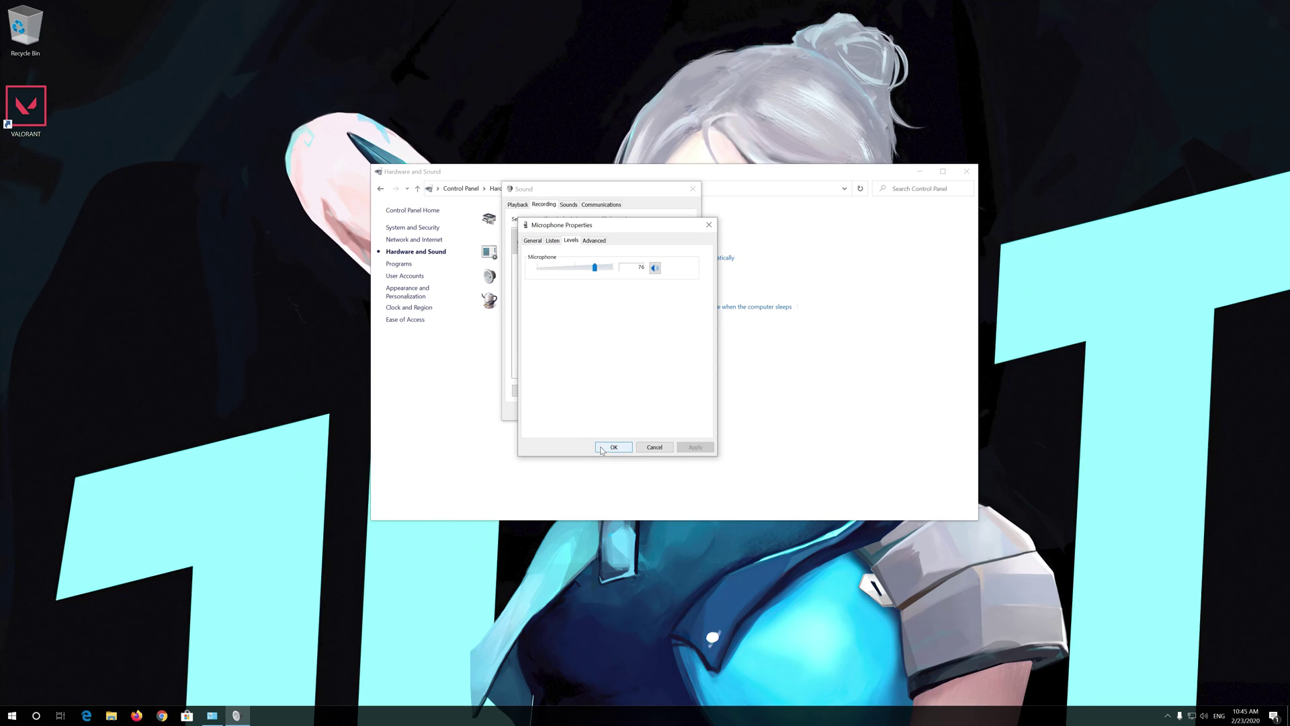
click(601, 448)
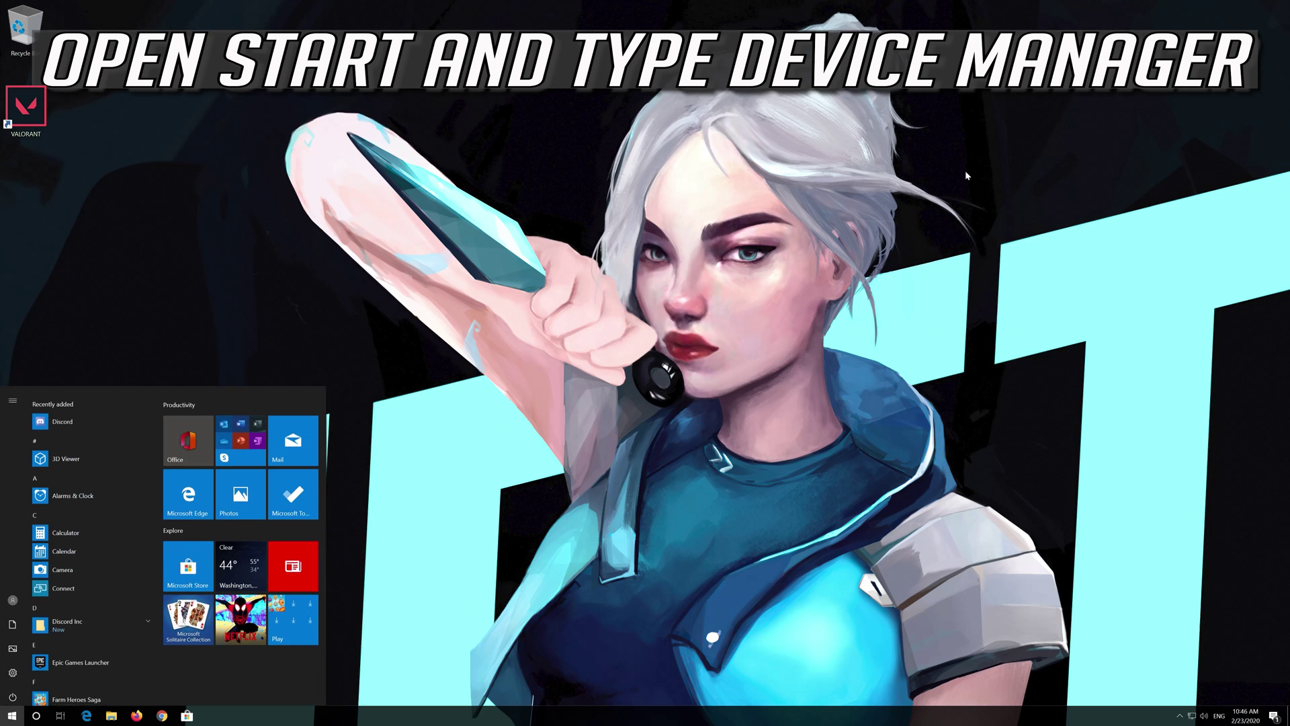
Search 'device manager' in Start and open Device Manager.
text(device)
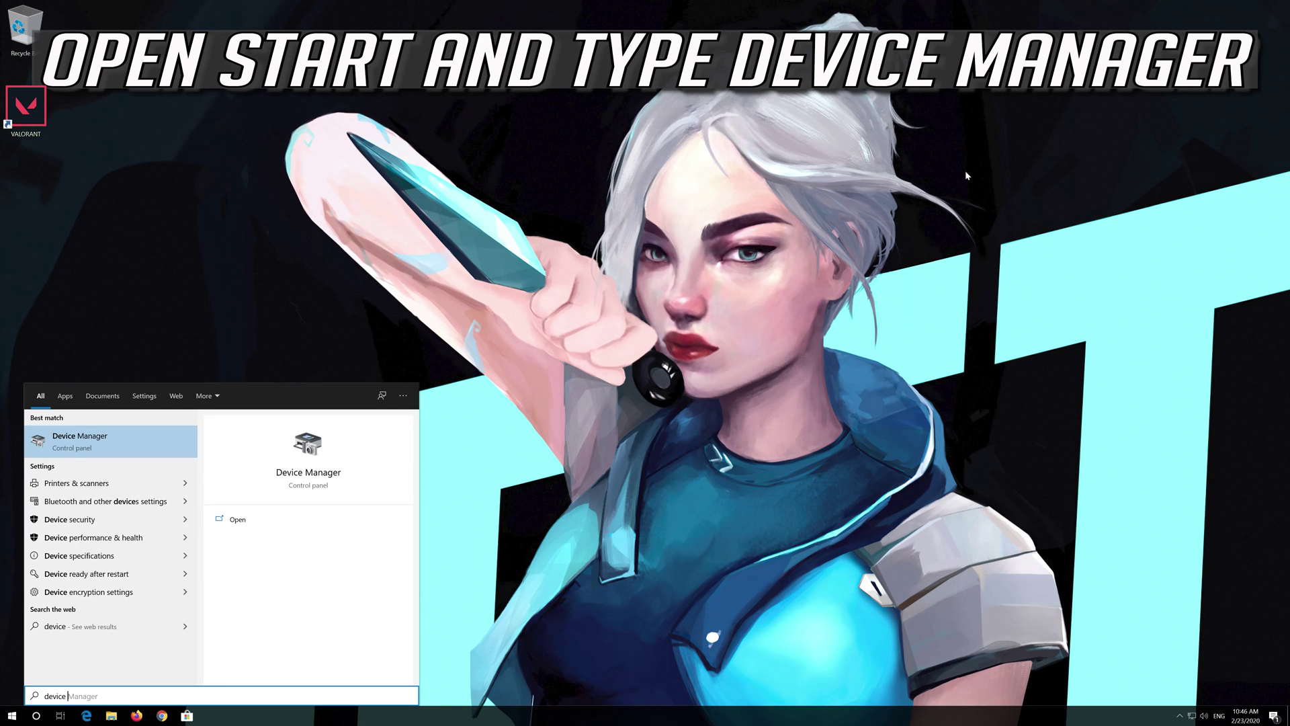
text( manager)
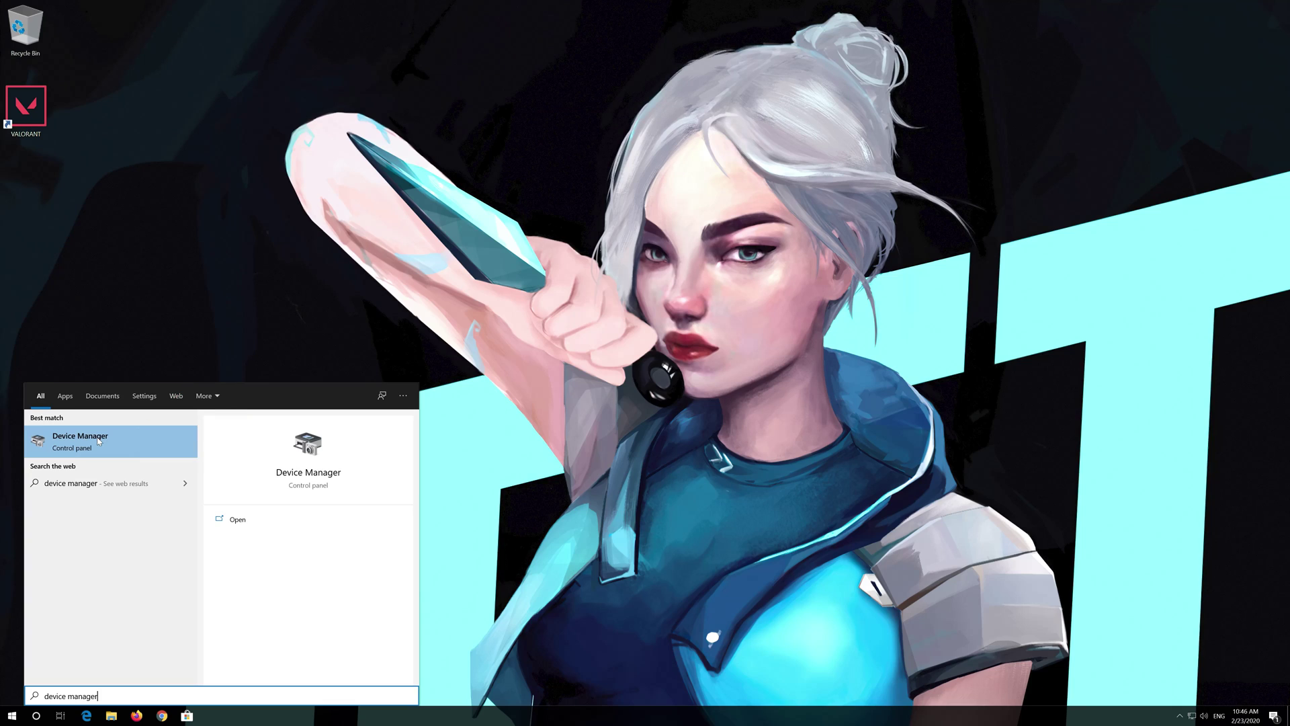
click(98, 440)
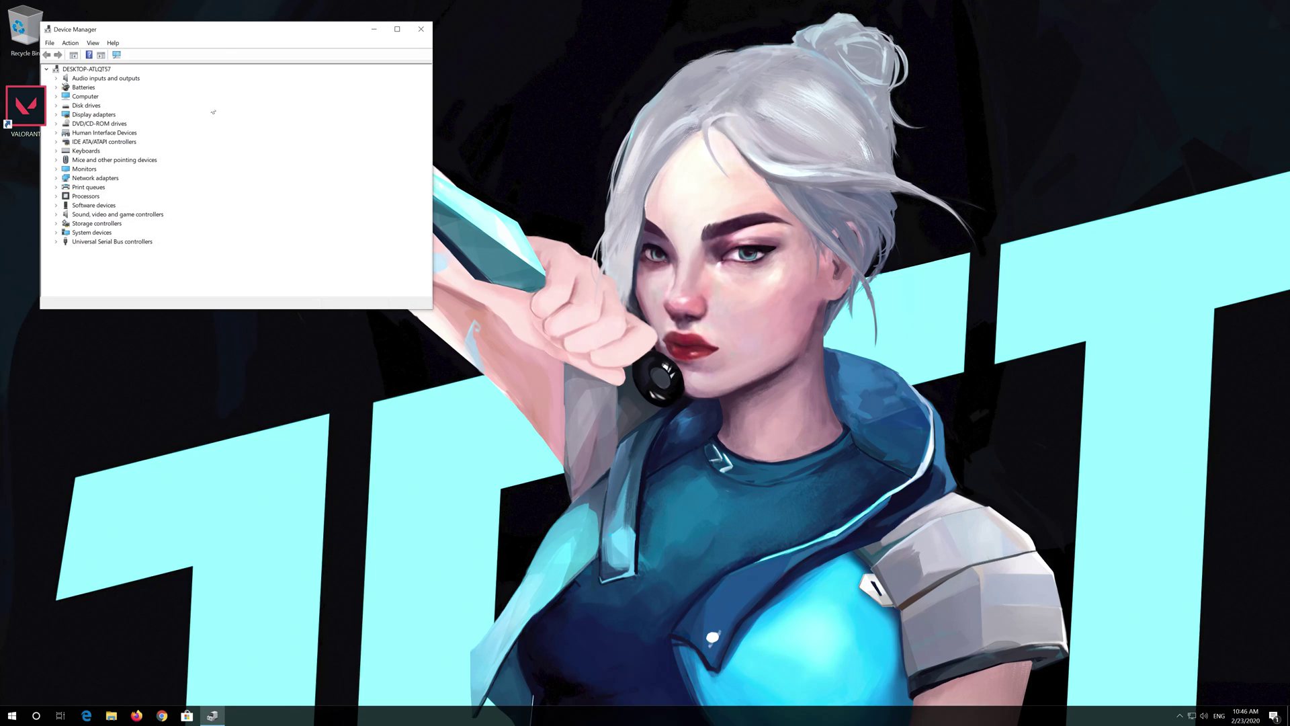
Centre Device Manager, expand Audio inputs and outputs, and right-click Microphone.
drag(223, 35, 608, 193)
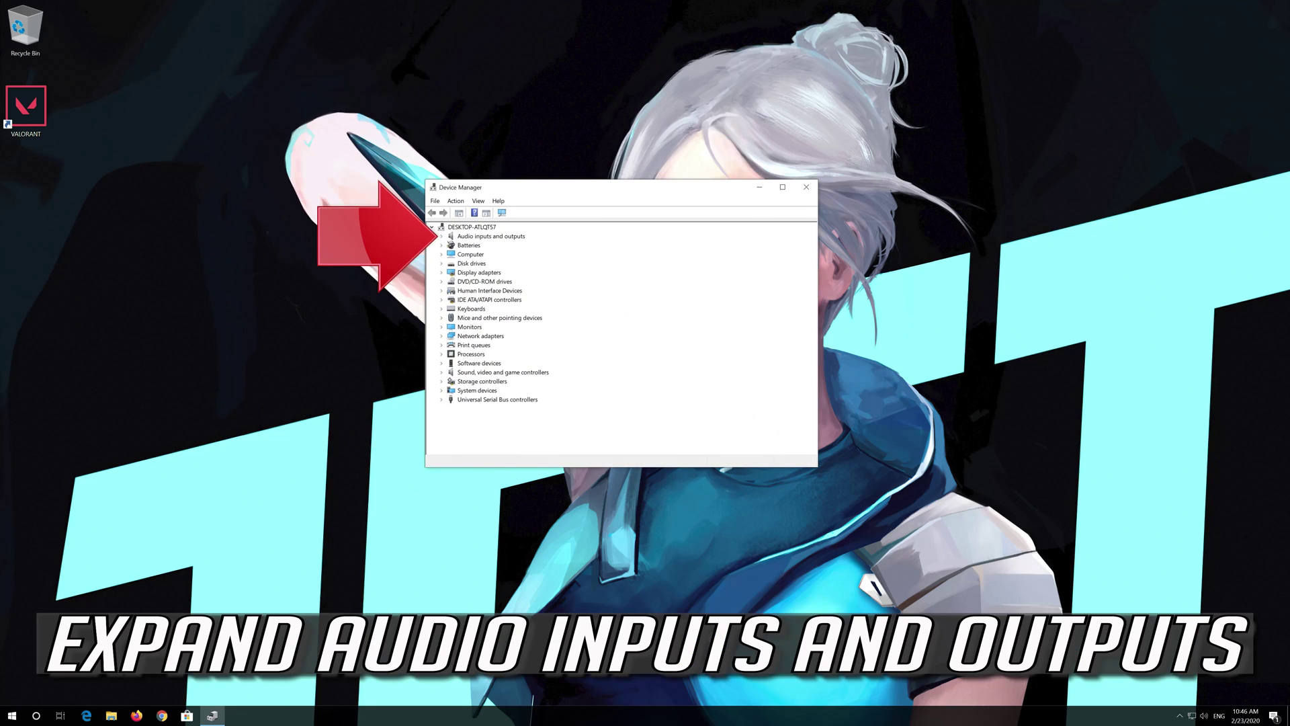
click(441, 236)
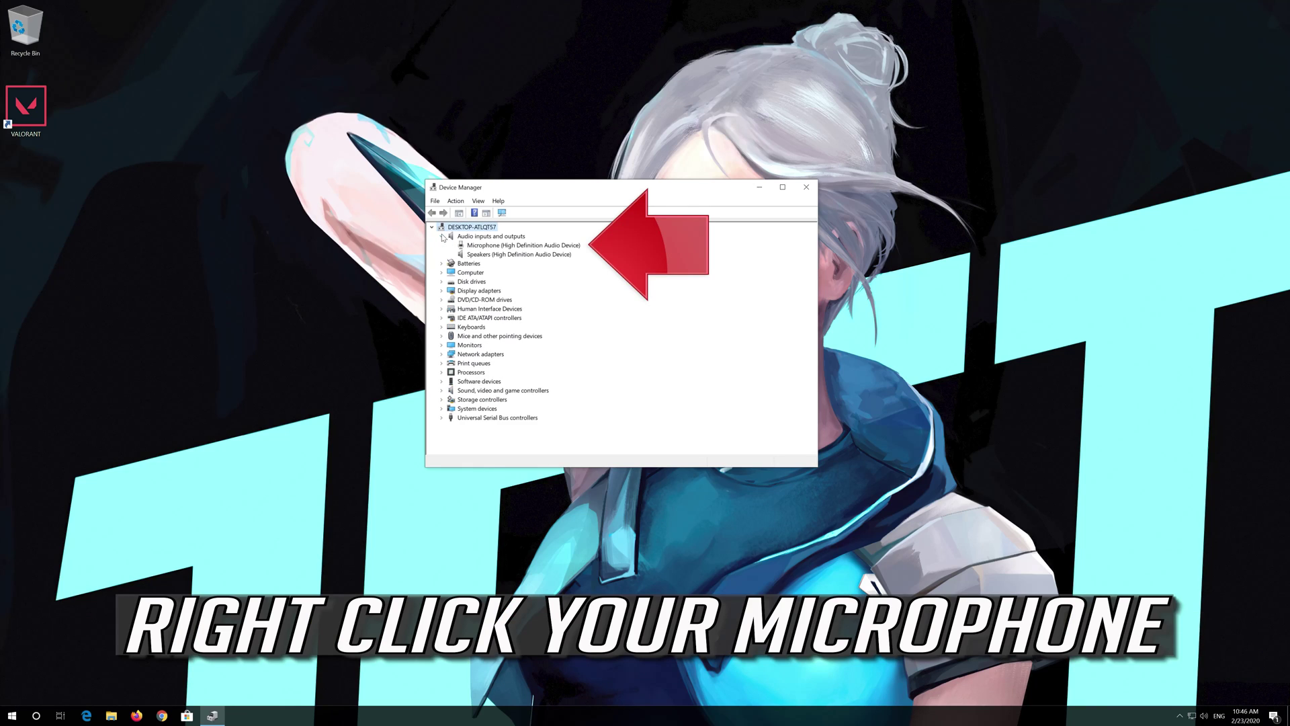
click(467, 245)
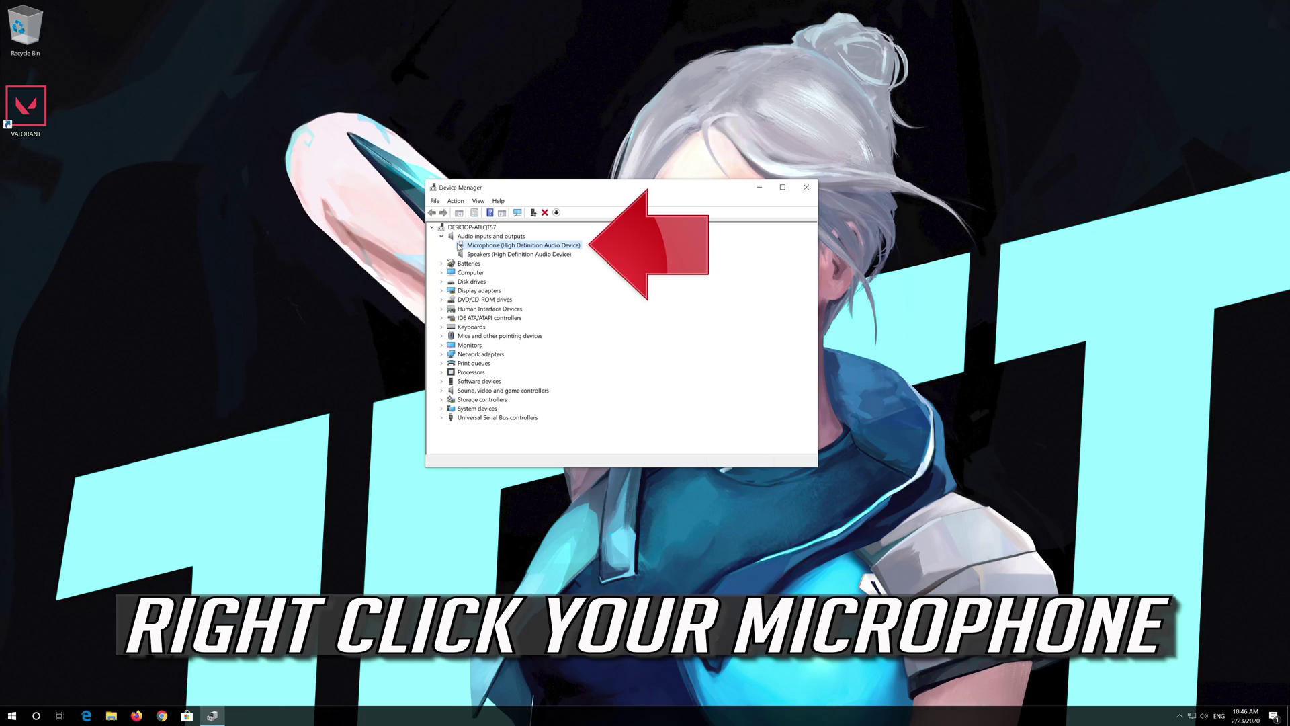
right_click(537, 250)
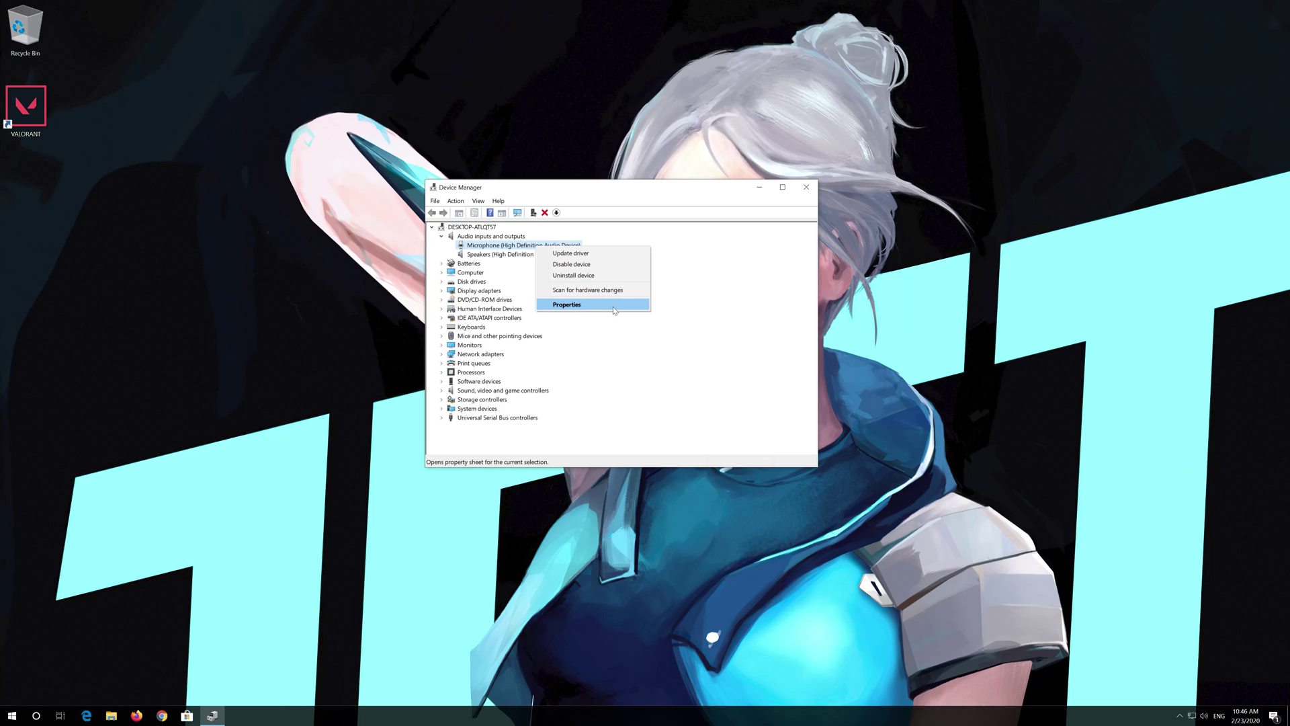
View the Microphone's driver (Microsoft, 10.0.18362.1) and launch the Update Driver wizard.
click(601, 307)
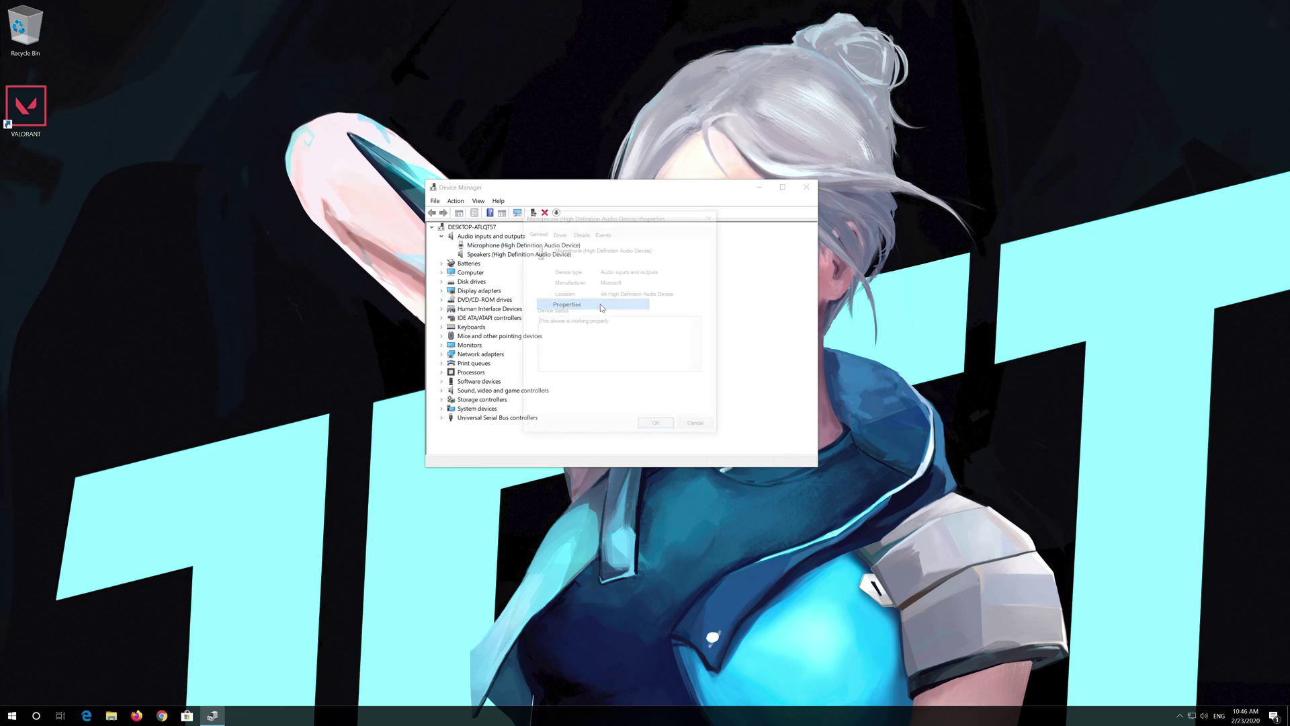
click(559, 234)
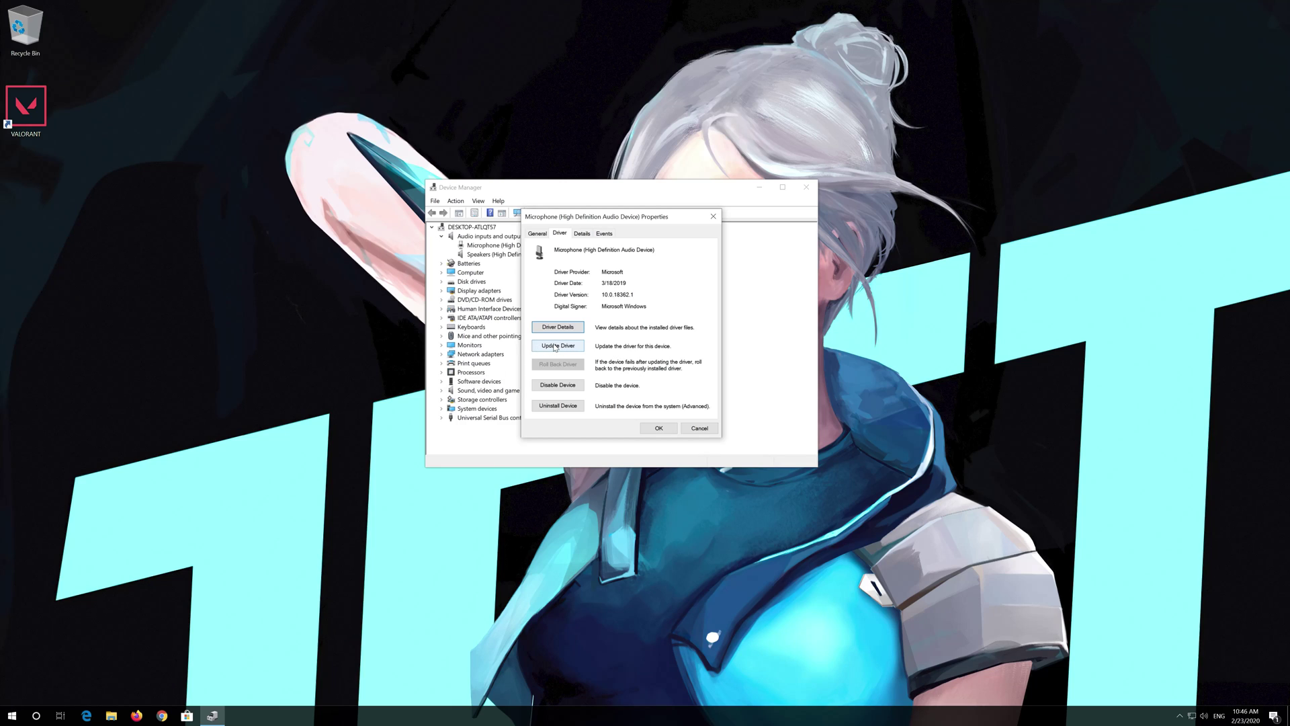
click(554, 347)
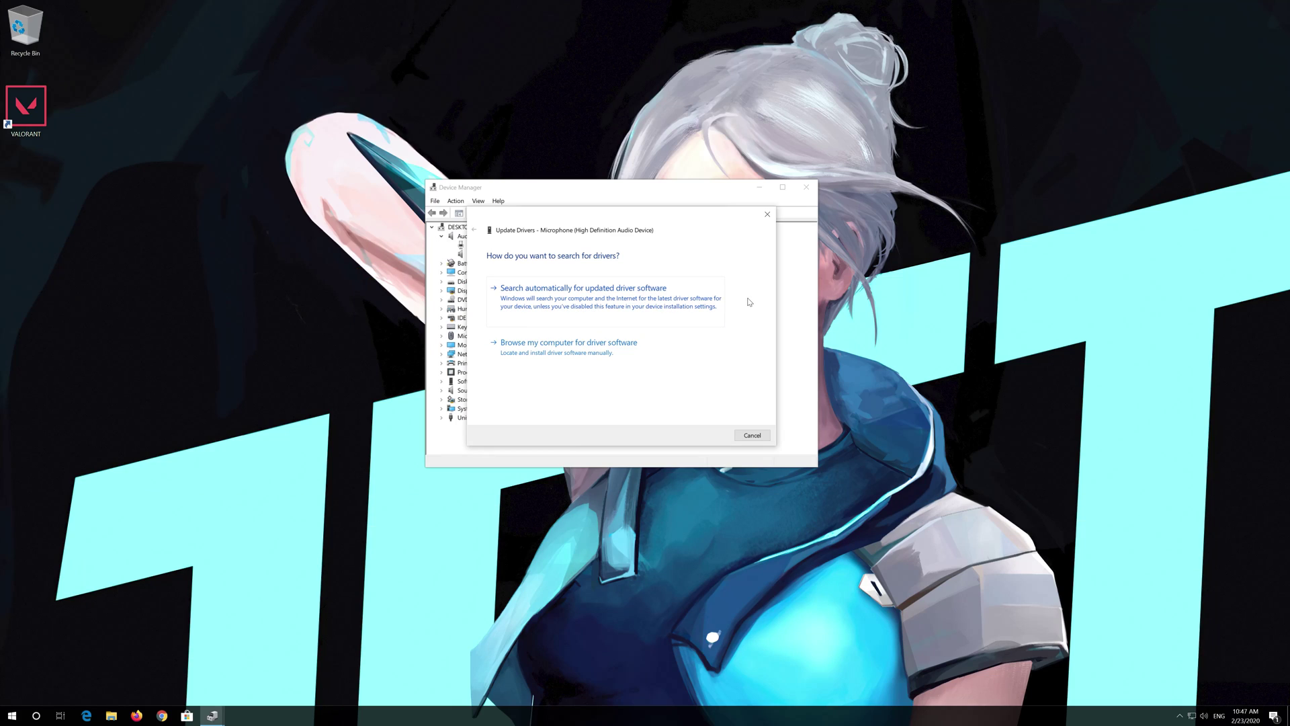
Search automatically for a newer Microphone driver, then continue to Windows Update.
click(530, 300)
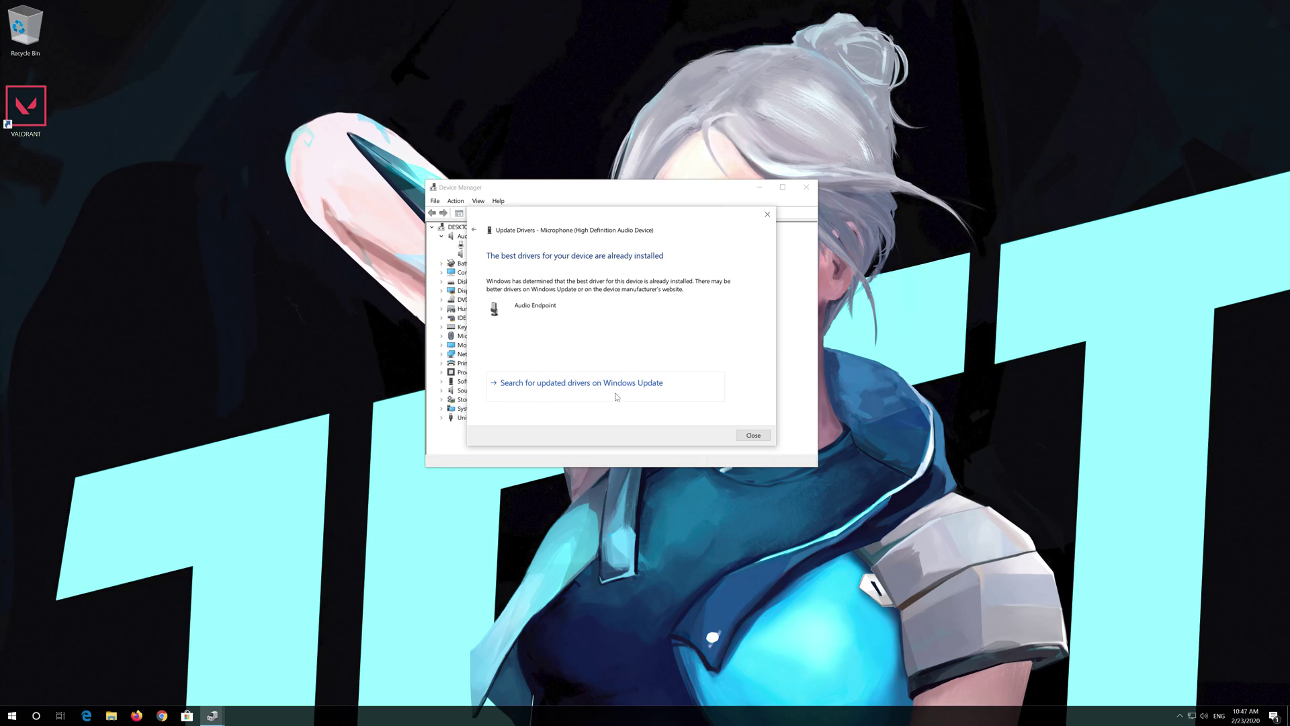
click(537, 382)
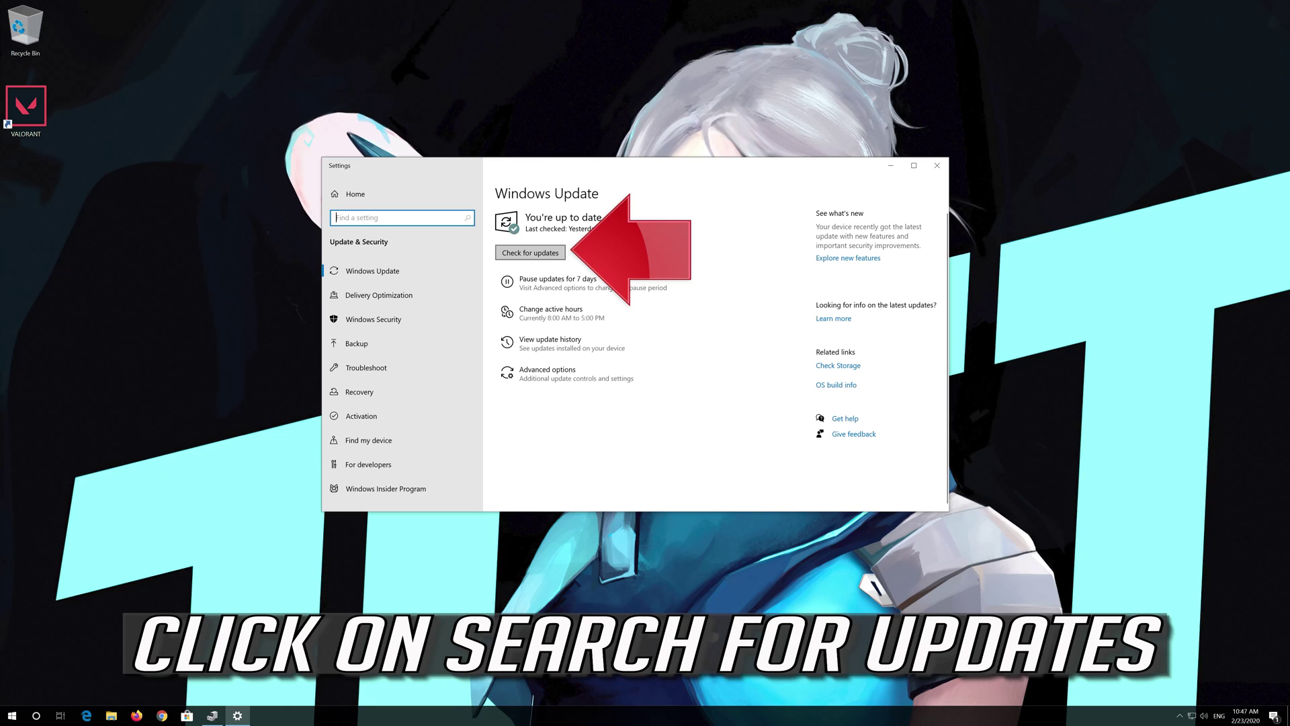
Run a Windows Update check, which starts downloading a Defender security update.
click(540, 254)
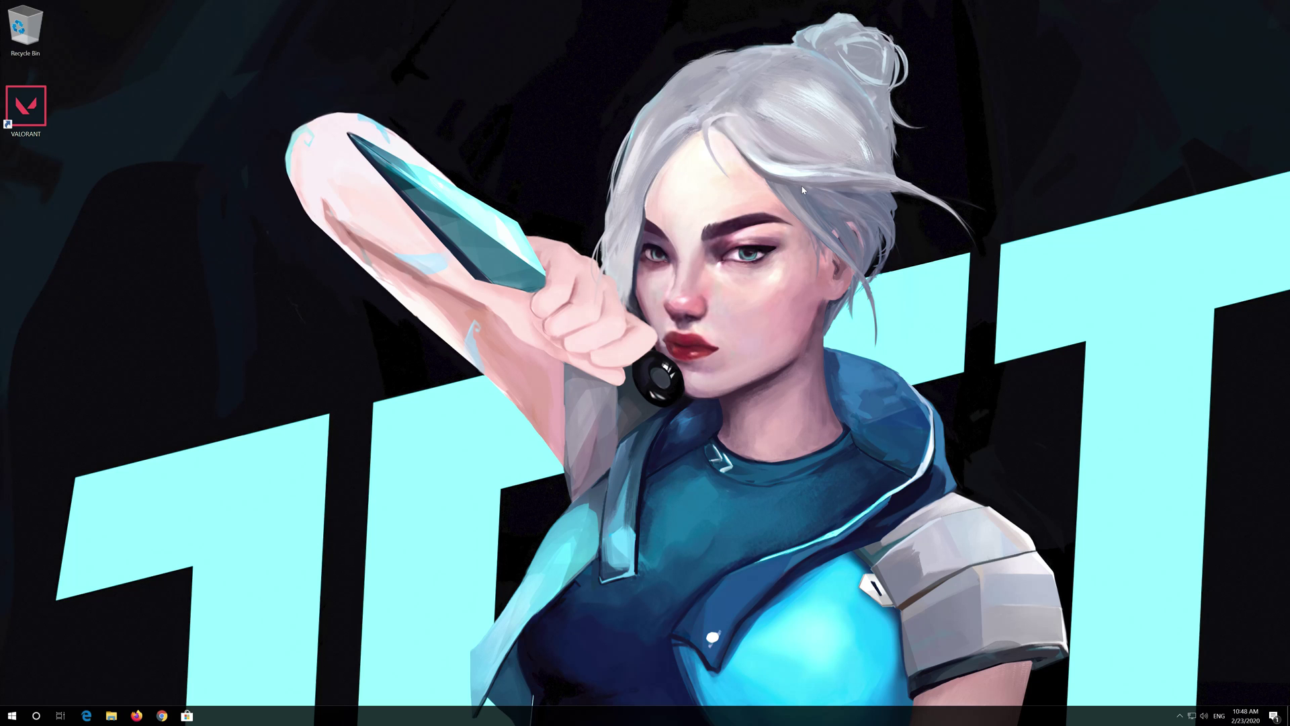
Reopen Device Manager by searching 'device manager' from Start.
key(super)
text(devi)
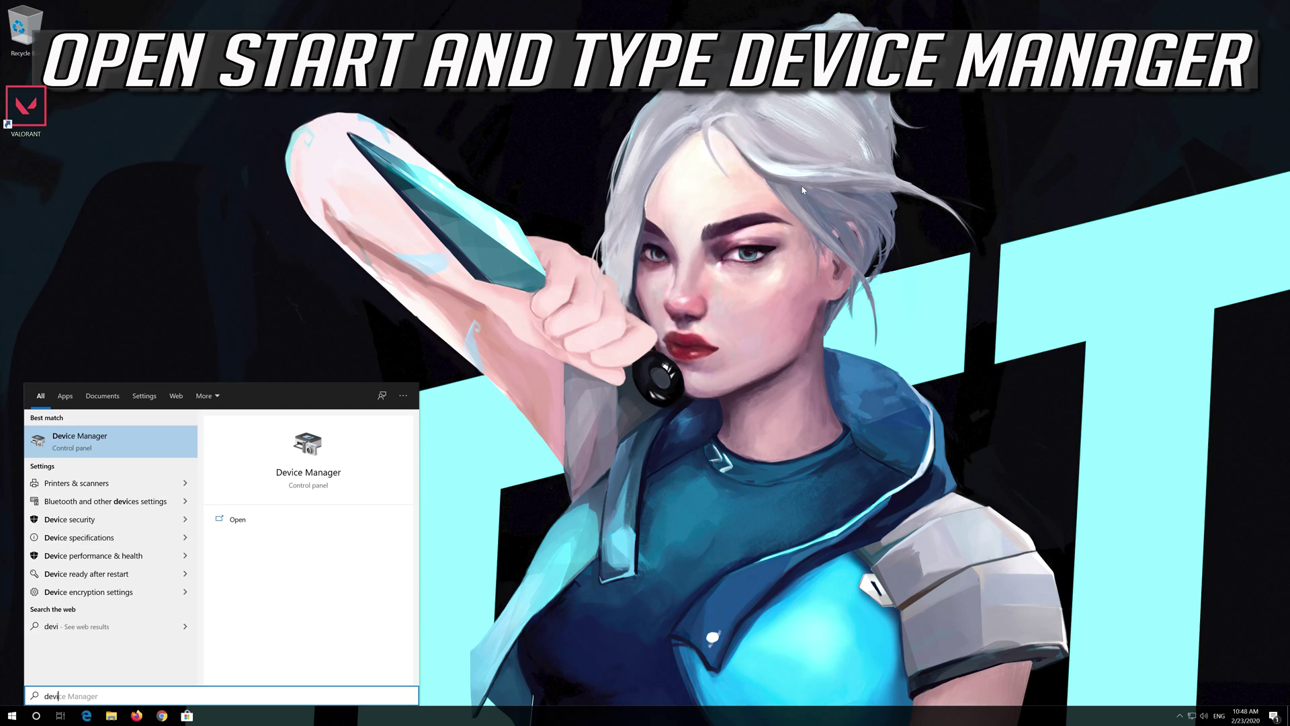
text(ce manager)
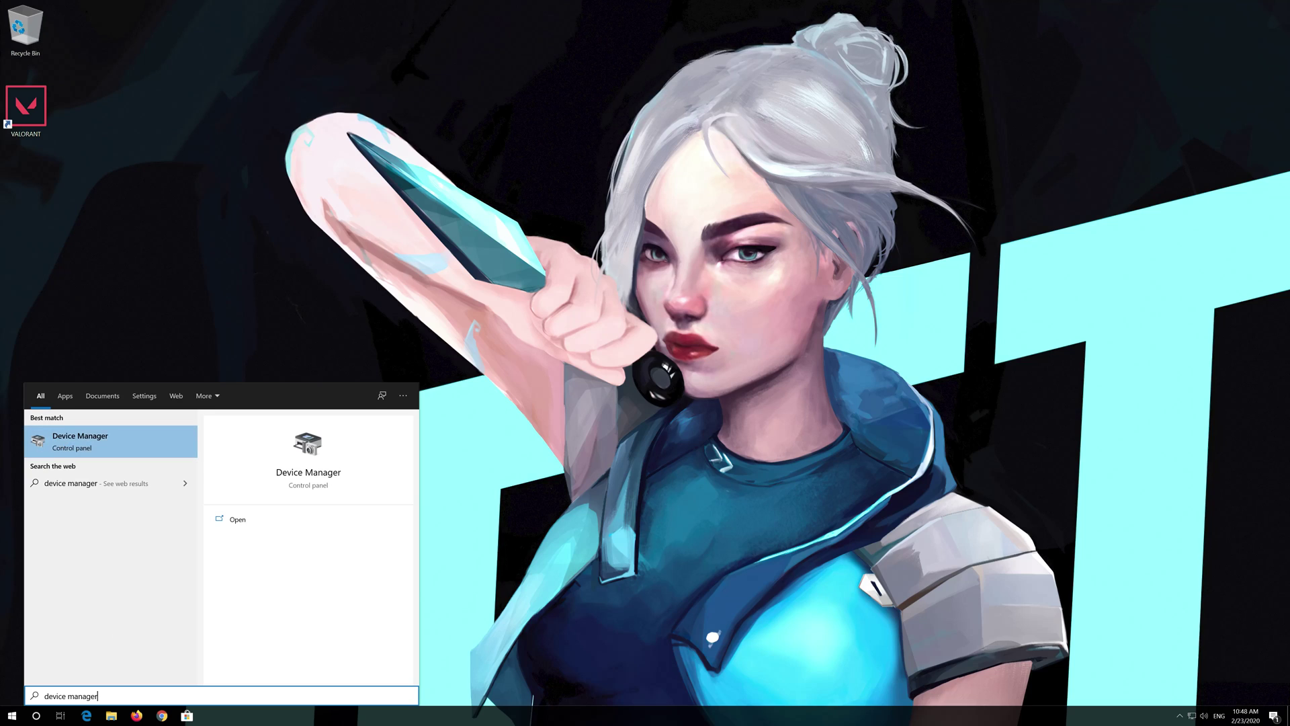
click(100, 440)
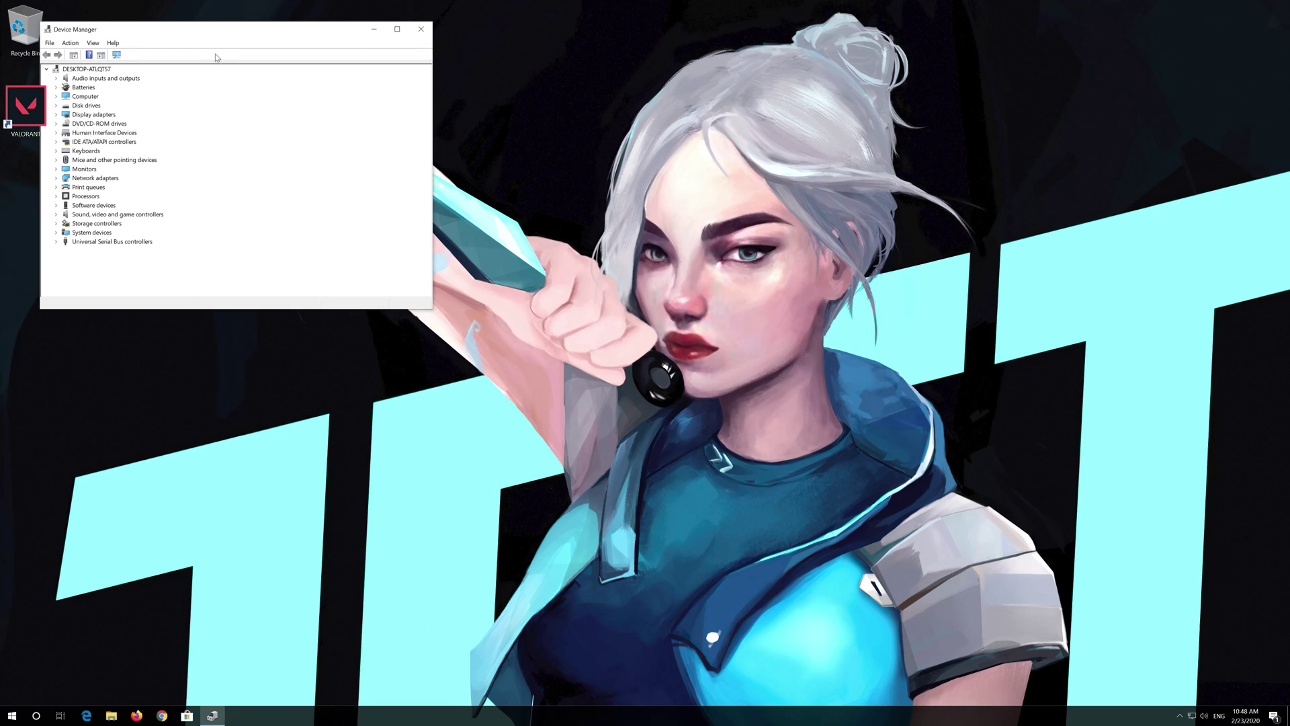
Expand Audio inputs and outputs and open the Microphone's Properties dialog.
drag(222, 33, 633, 182)
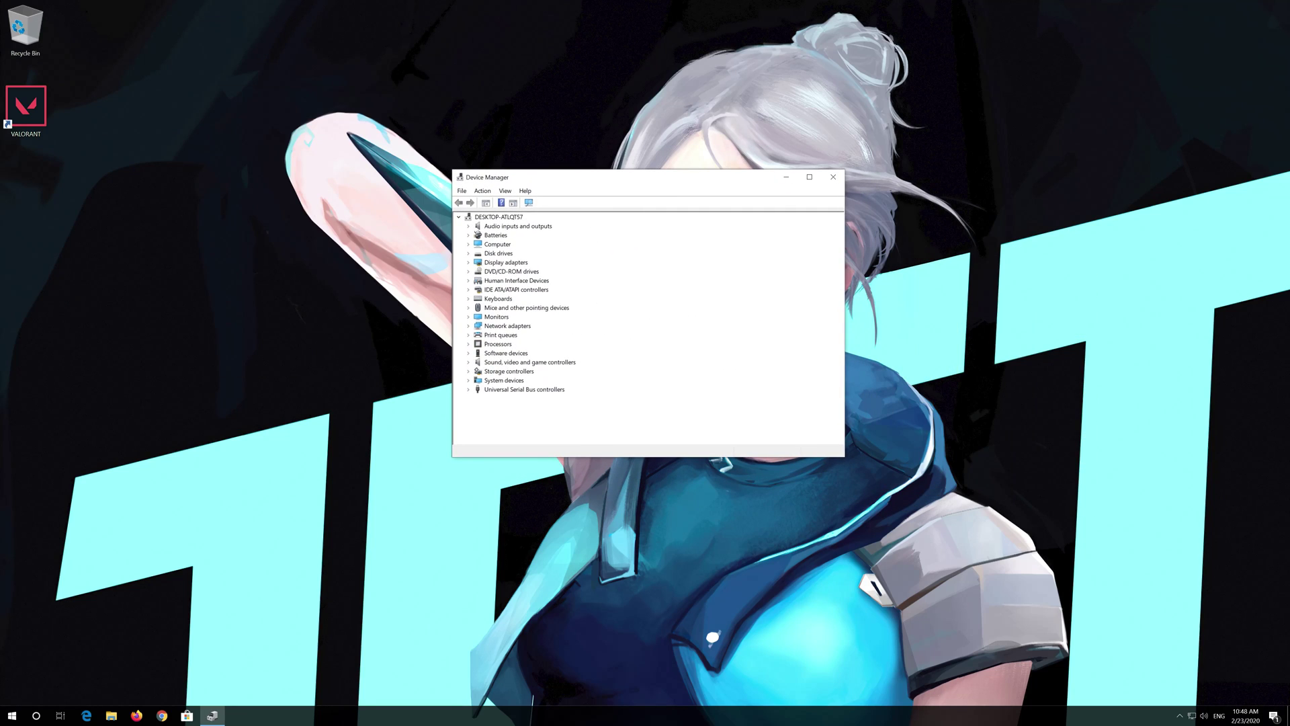
click(468, 227)
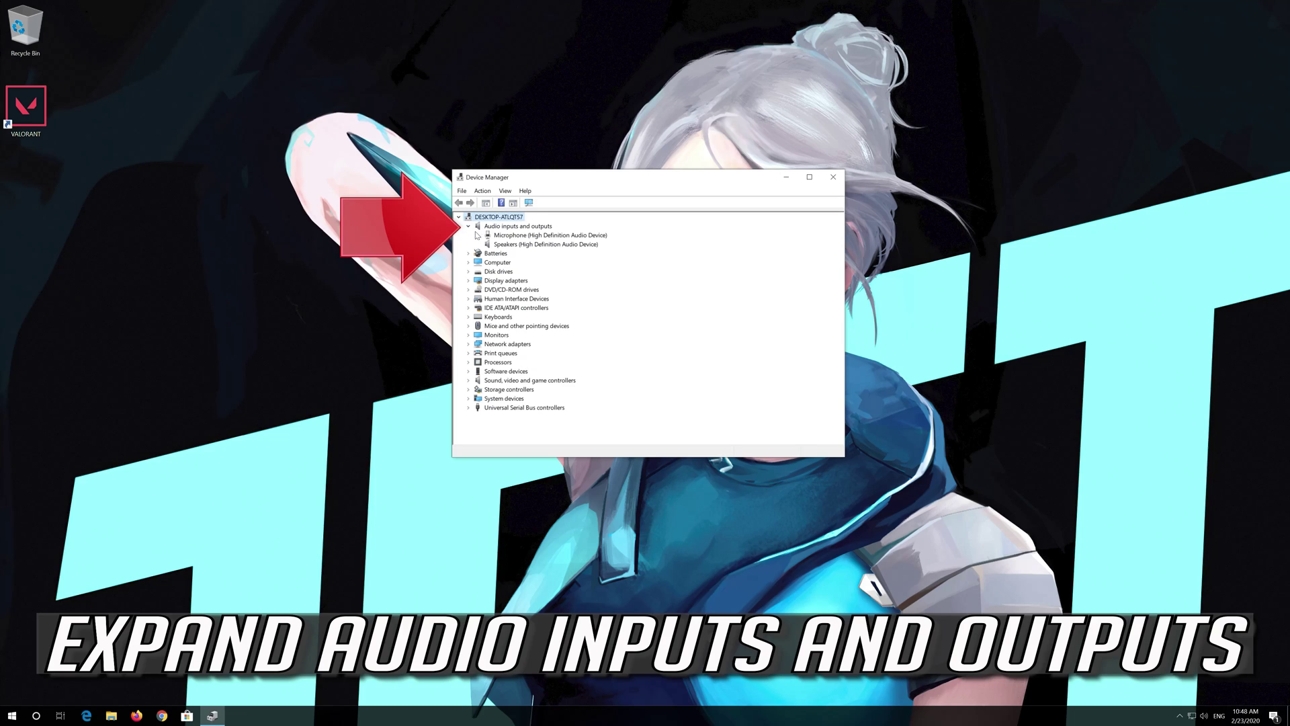
click(497, 235)
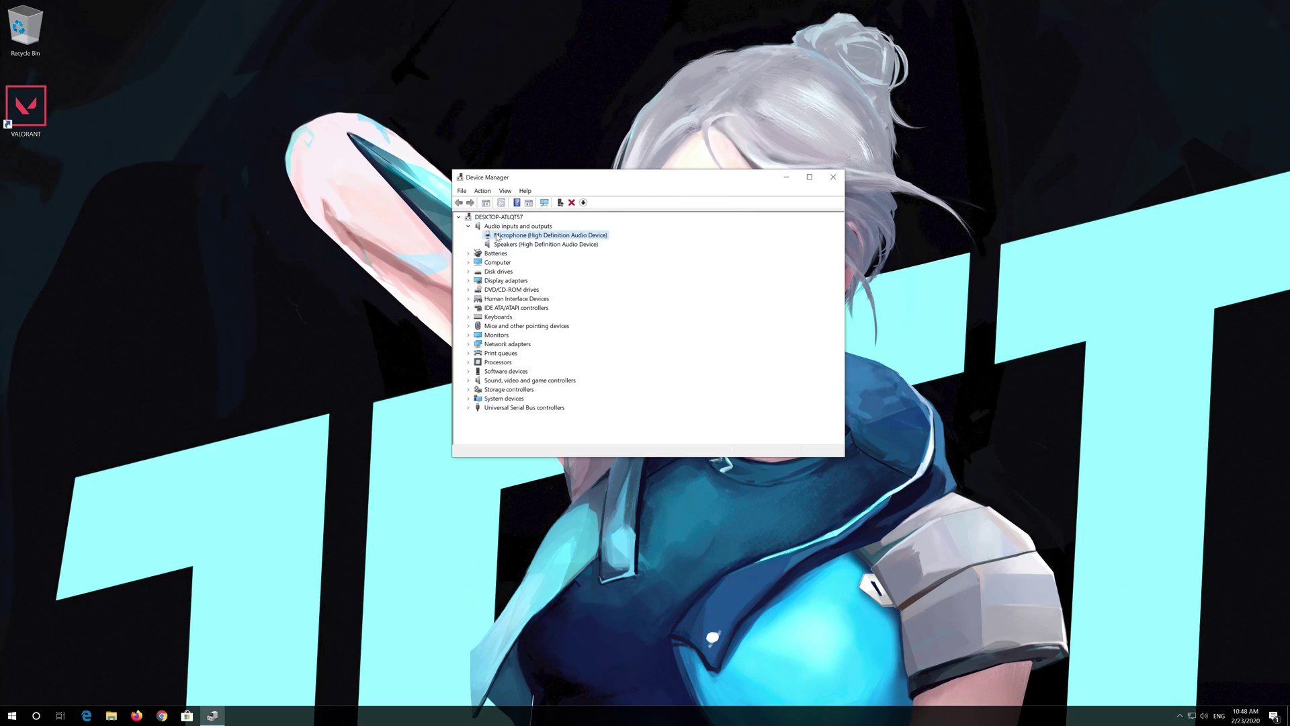
right_click(564, 240)
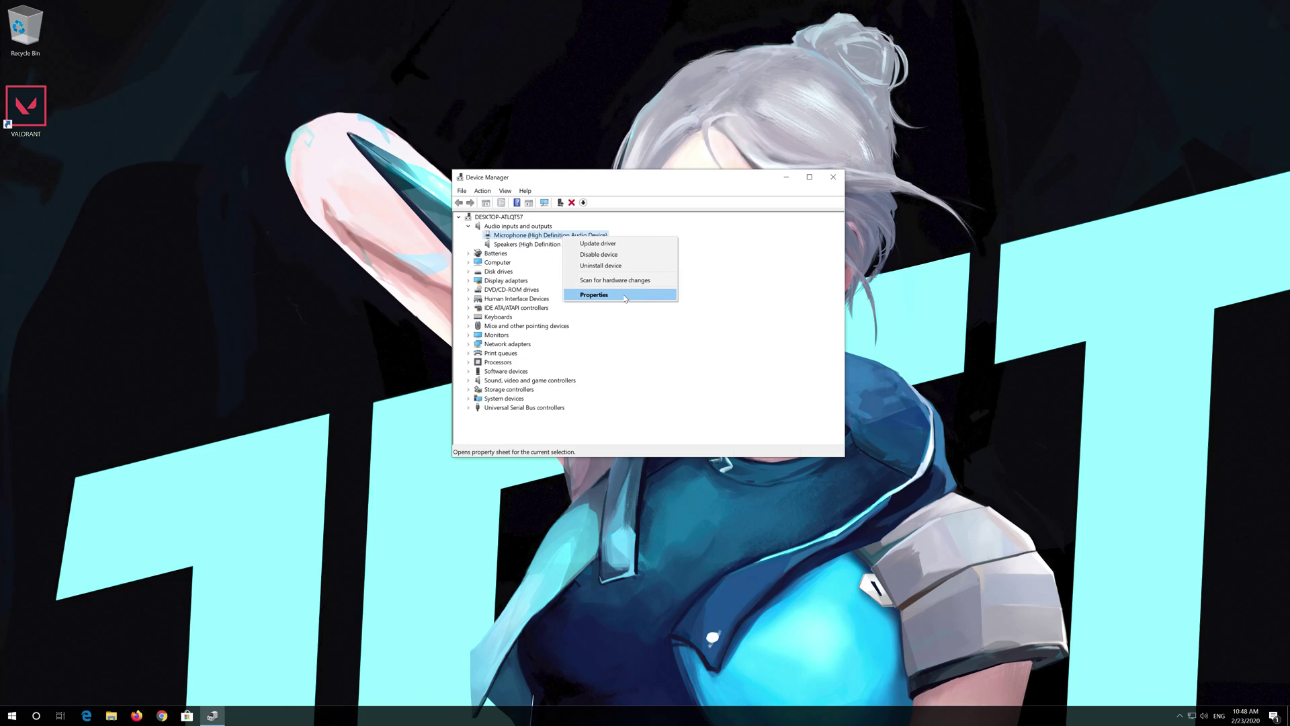
click(624, 297)
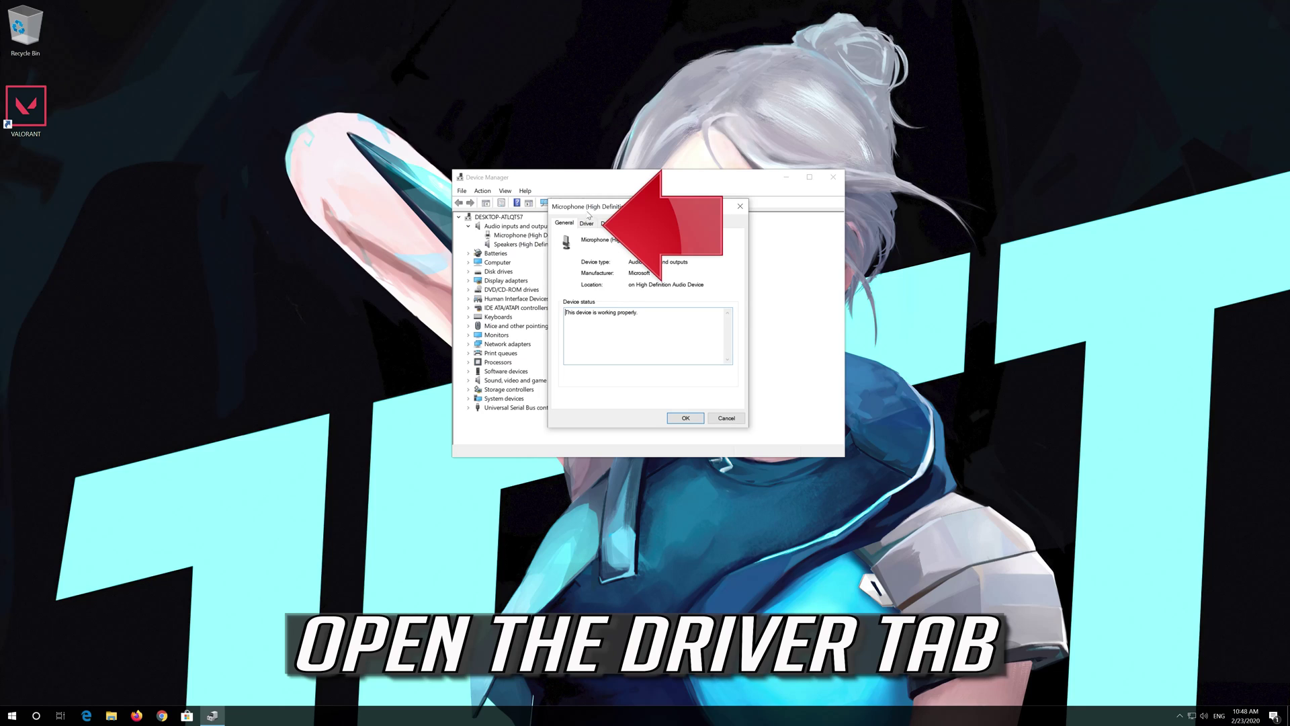
Uninstall the Microphone device from its Driver tab and confirm the removal.
click(588, 224)
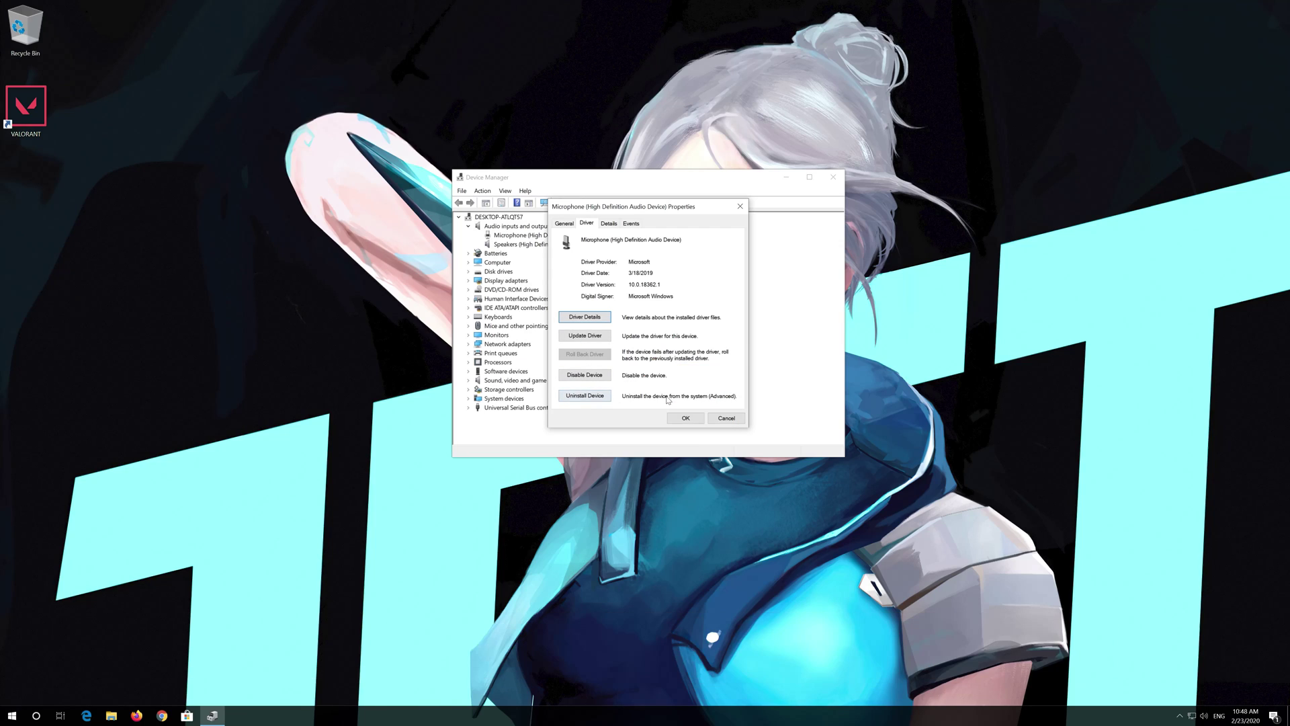
click(576, 396)
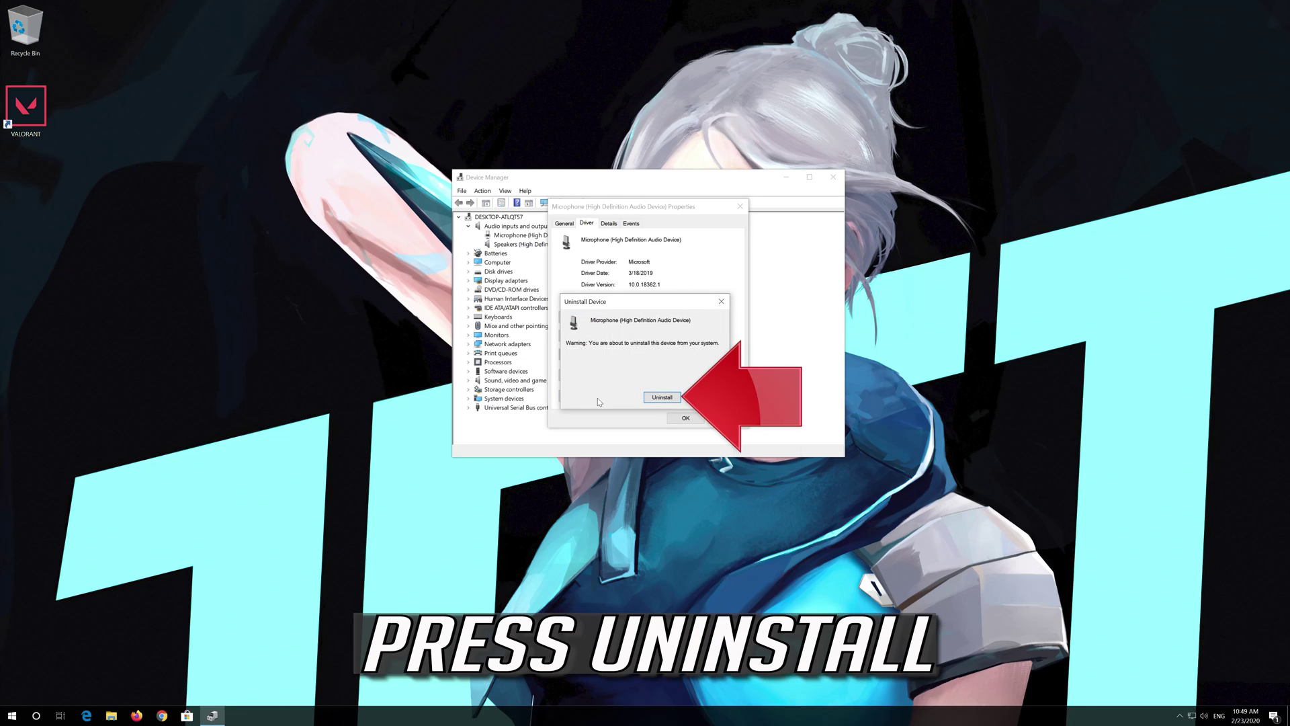
click(664, 399)
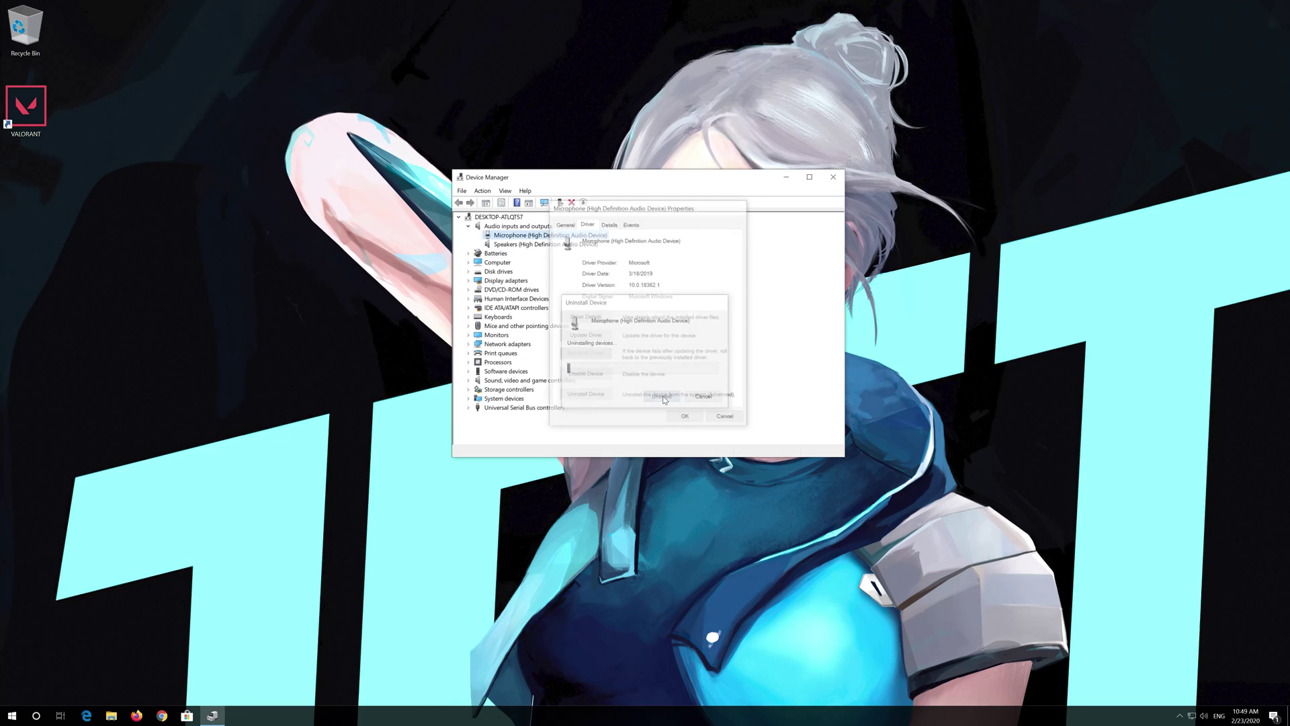